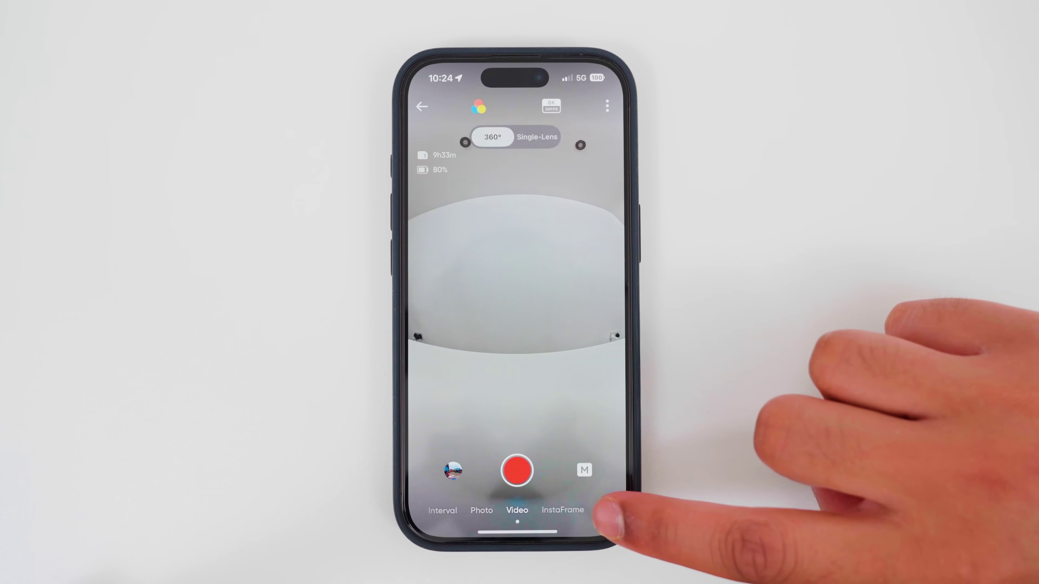
Switch the camera to photo mode with HDR set to AEB bracketing
click(605, 510)
click(452, 413)
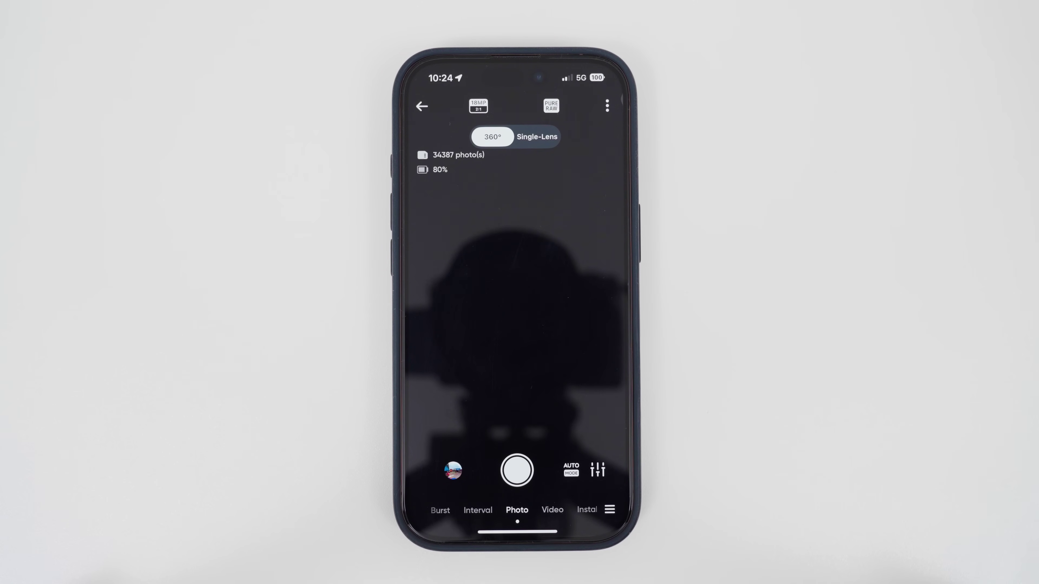
click(476, 104)
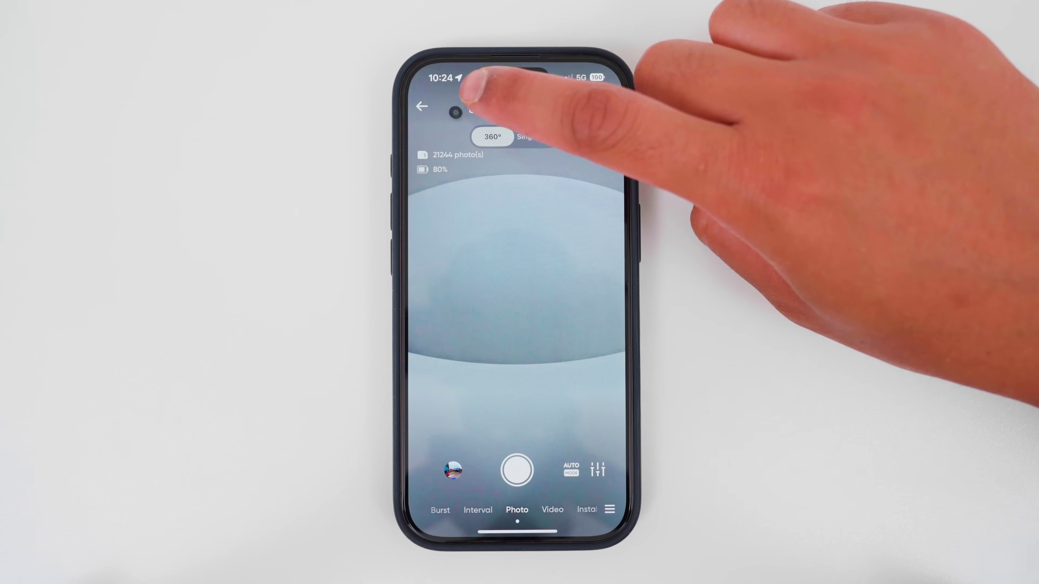
click(474, 107)
click(582, 191)
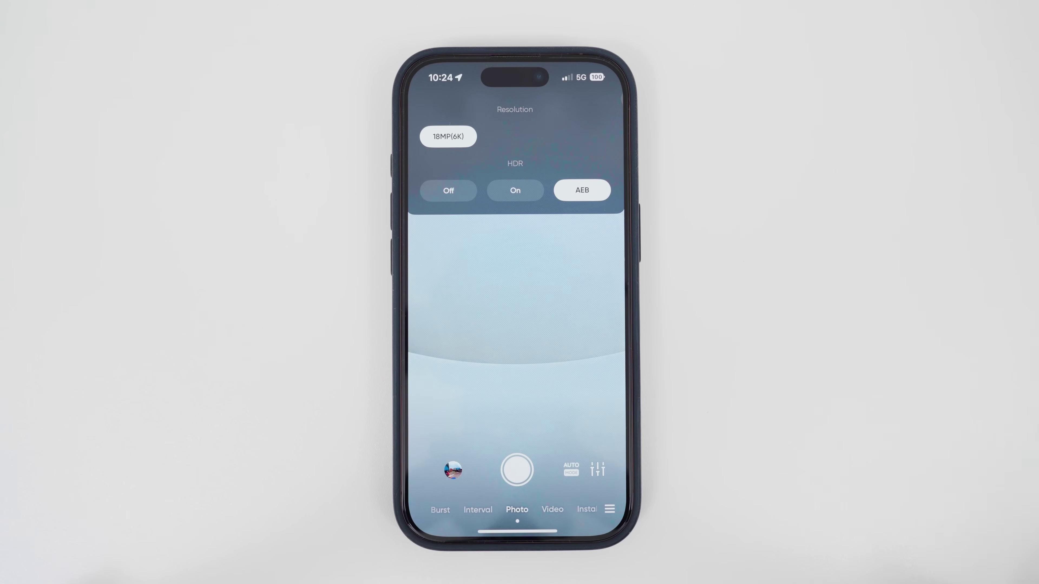
Set AEB to 7 brackets at ±1.3 EV with Auto white balance
click(571, 469)
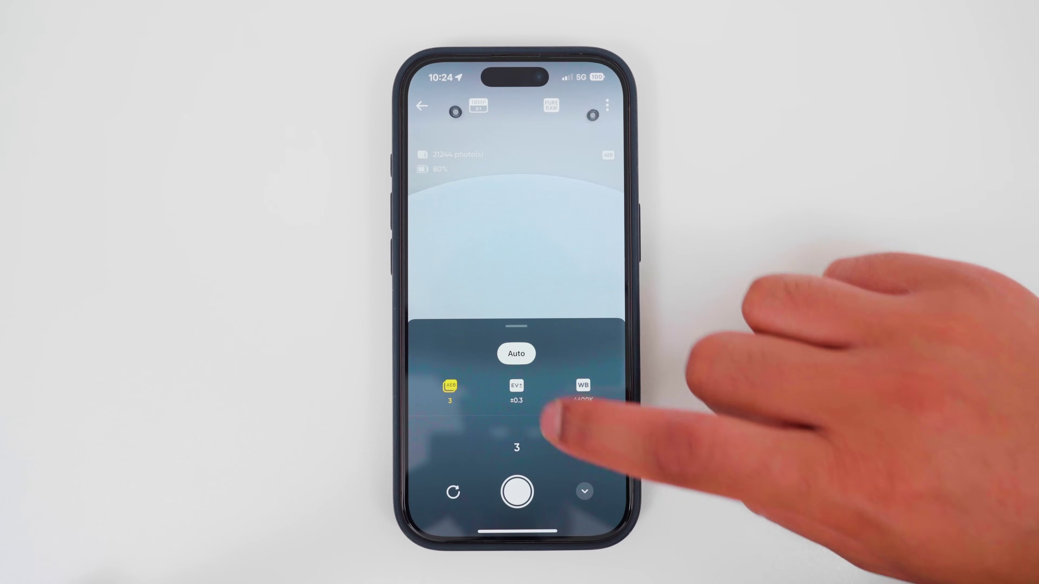
drag(491, 447, 418, 447)
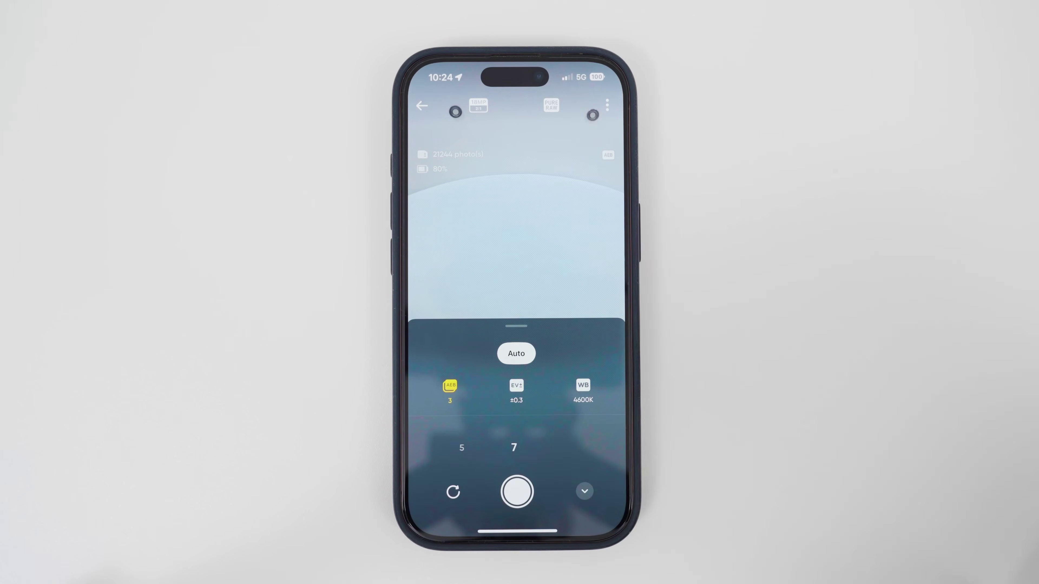
click(516, 389)
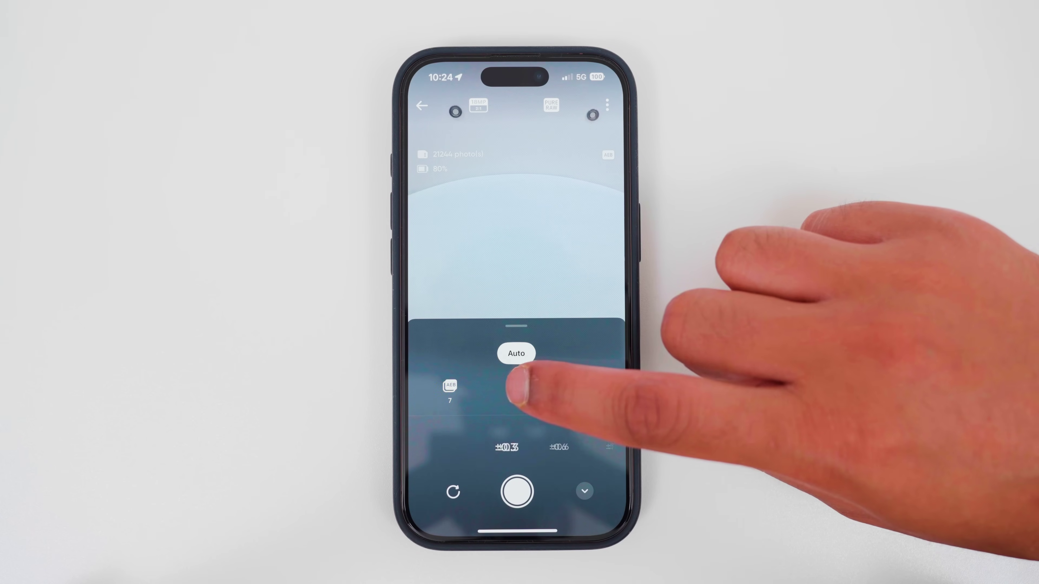
drag(691, 450, 569, 454)
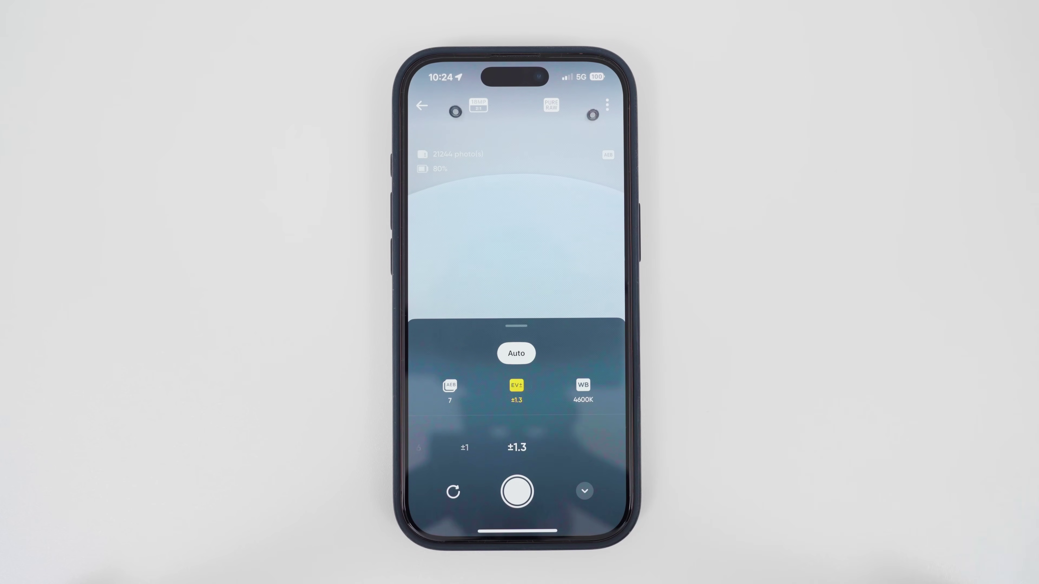
click(583, 391)
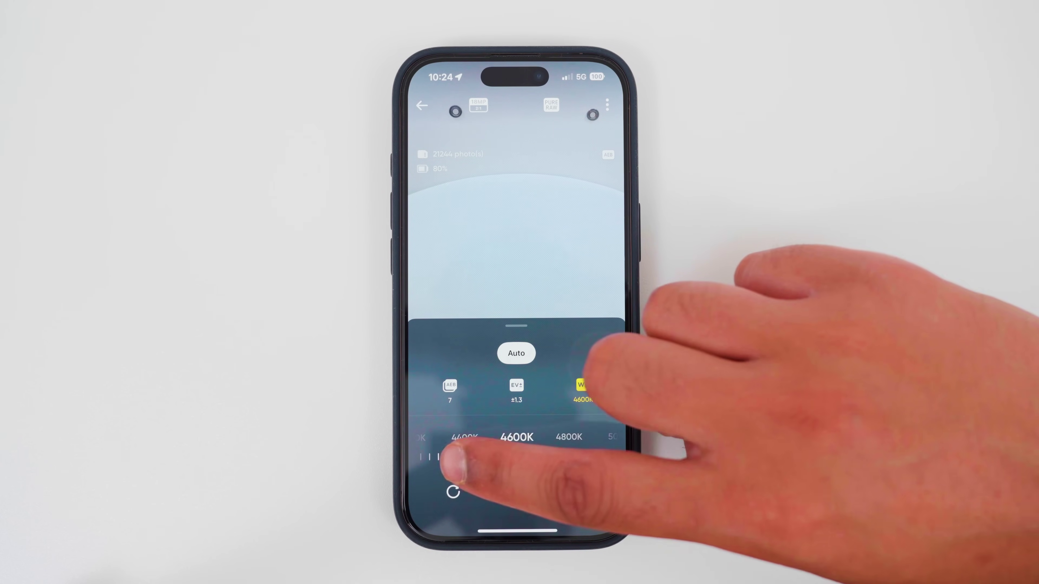
drag(454, 465, 614, 454)
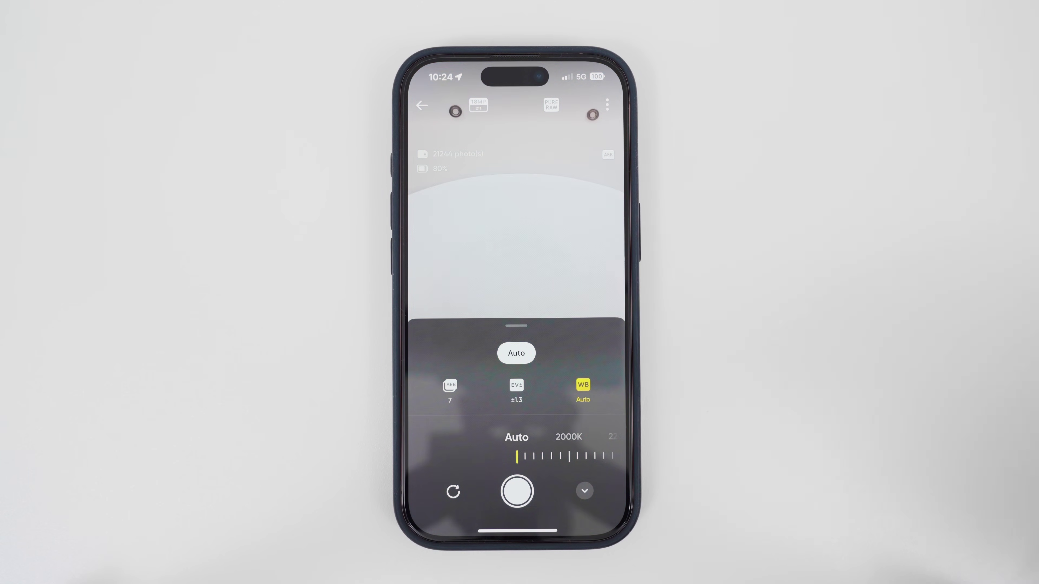
click(551, 104)
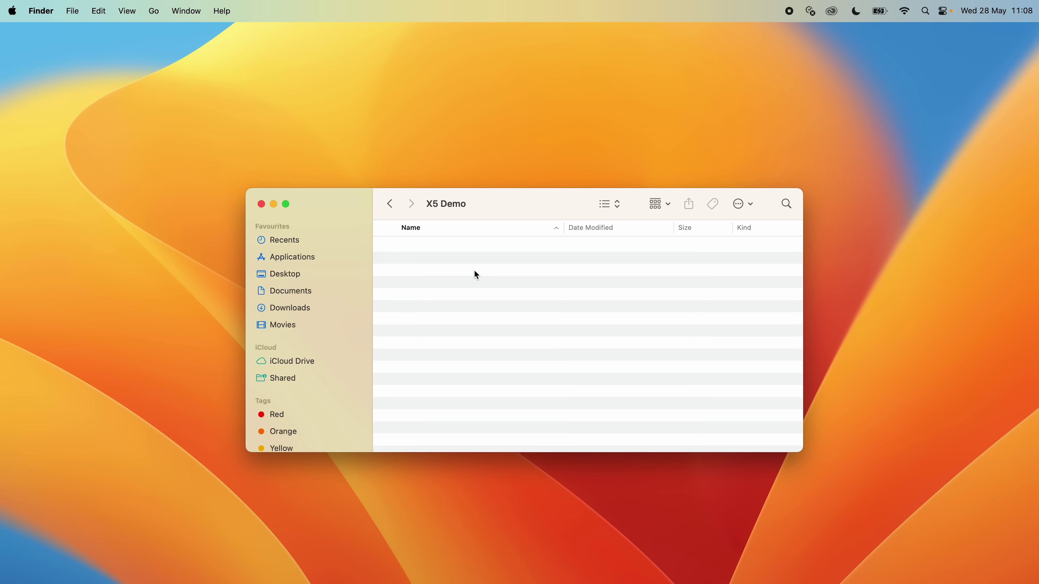
Create a 'Harcourt Hotel Room' folder in X5 Demo and open it
right_click(474, 270)
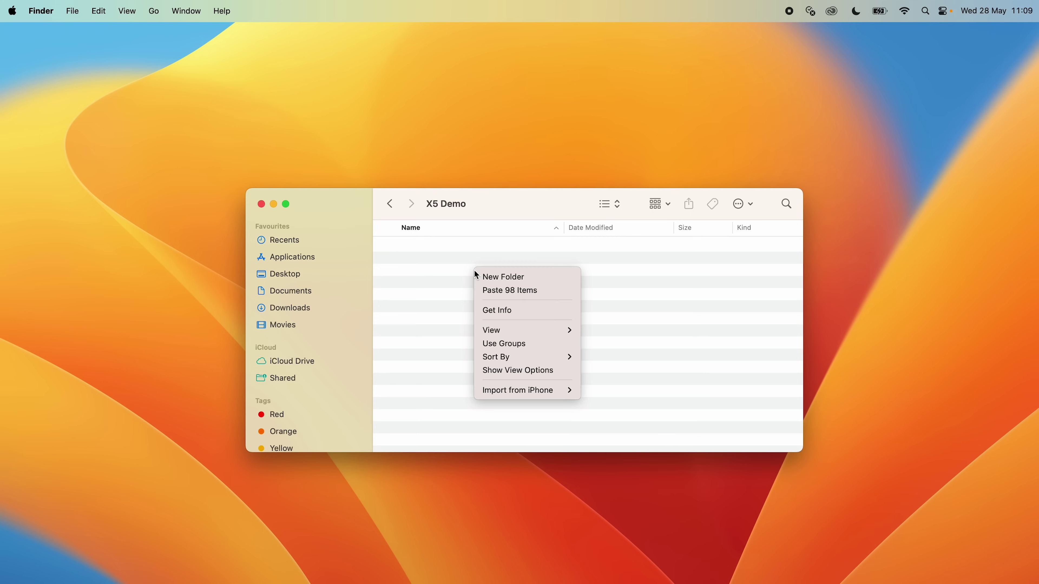
click(529, 277)
text(H)
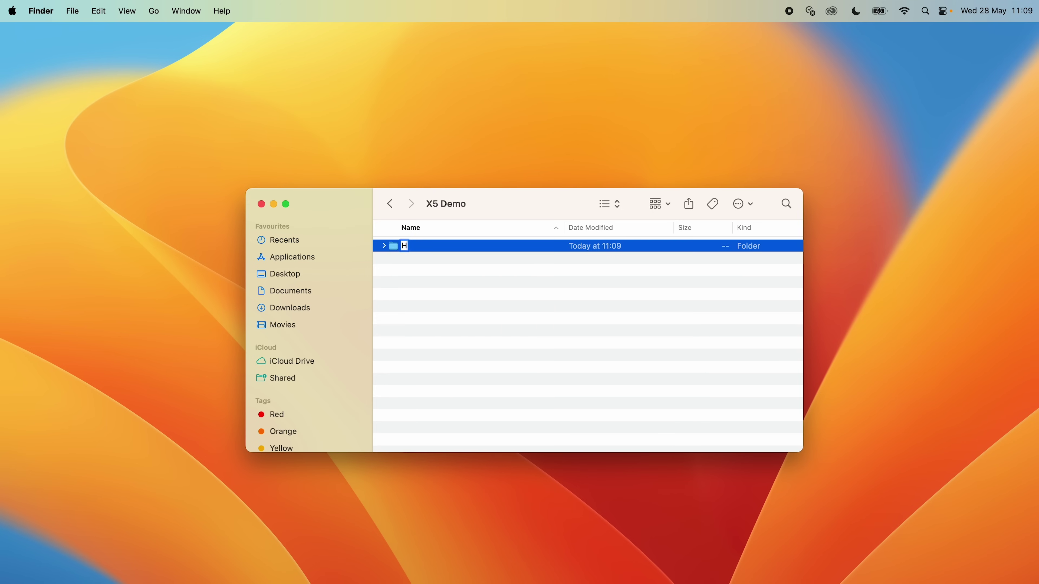
text(arcourt Hotel)
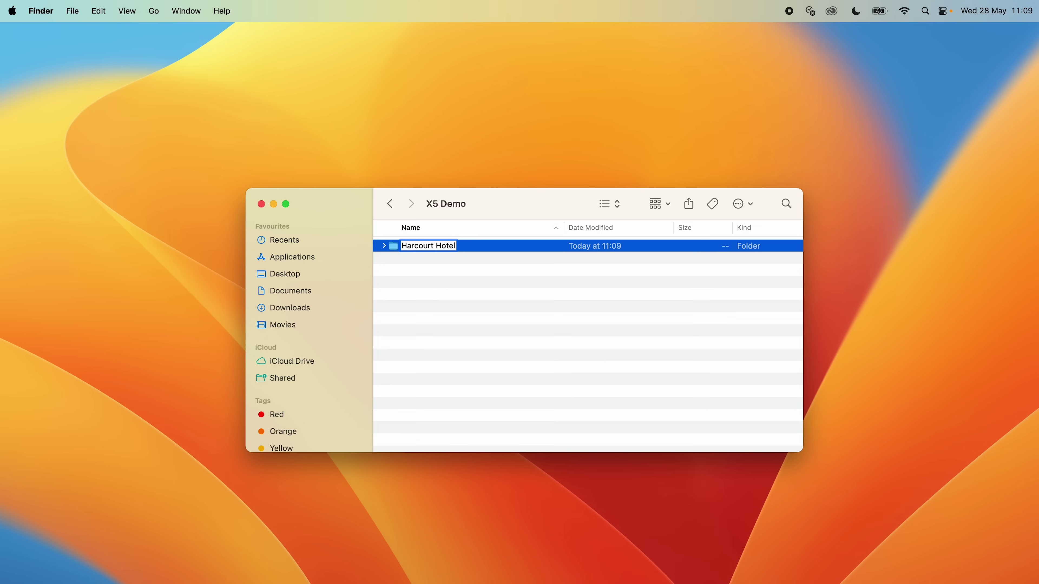
text( Room)
key(Return)
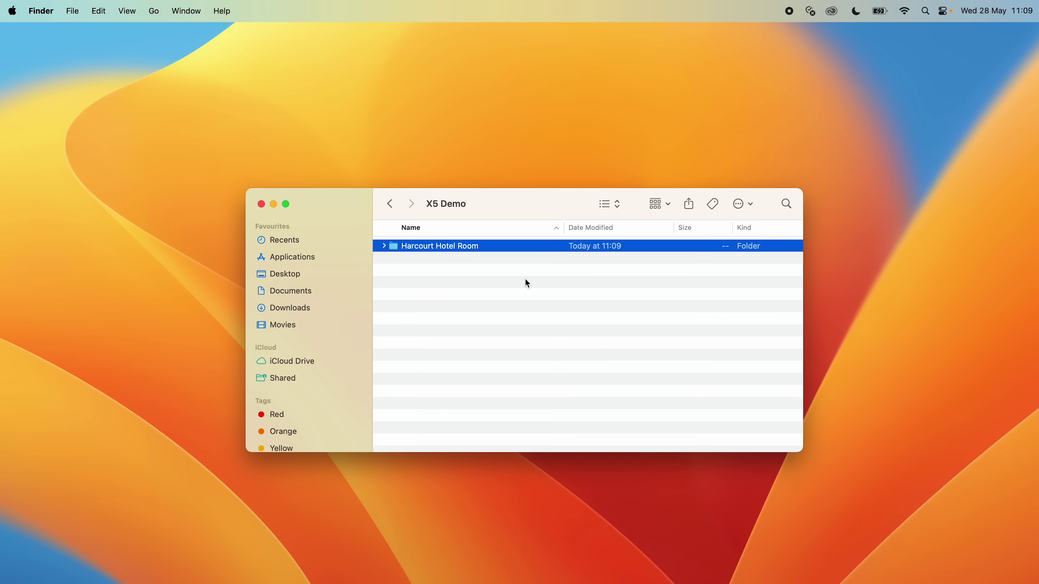
double_click(490, 249)
Add RAW, Stitched and Exports subfolders inside Harcourt Hotel Room
right_click(490, 248)
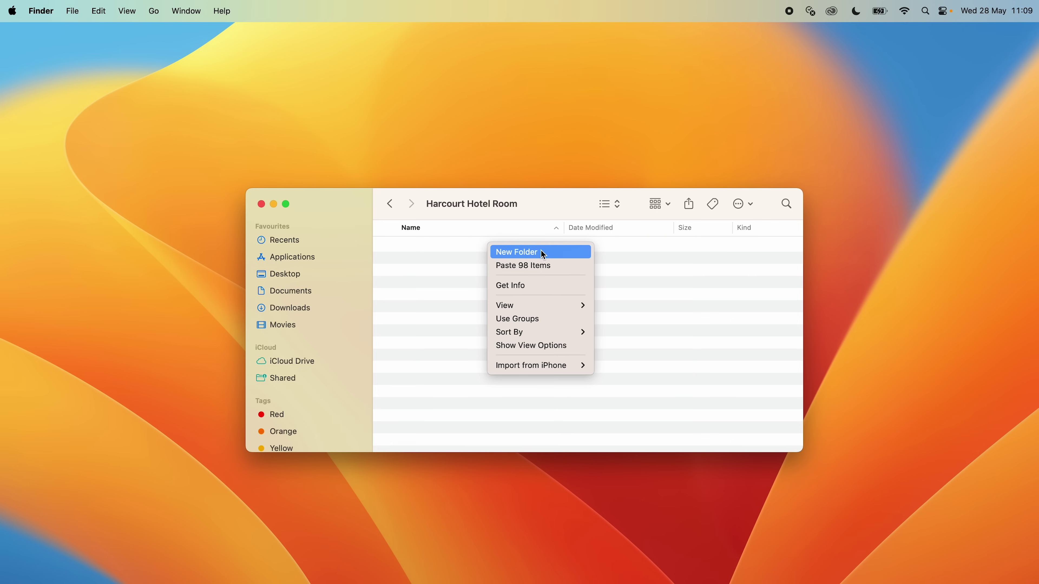
click(550, 252)
text(RAW)
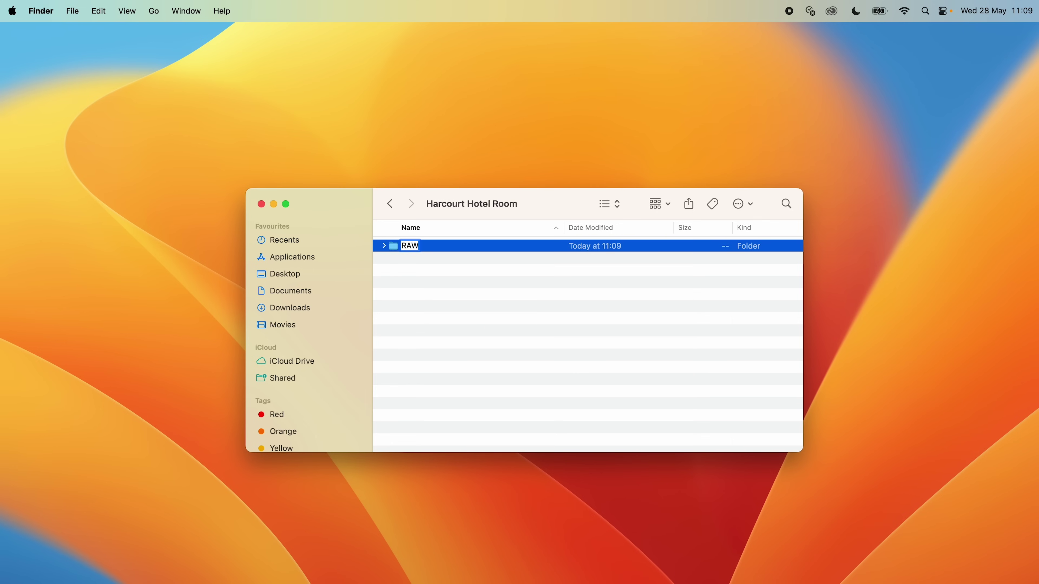
key(Return)
right_click(531, 283)
click(589, 293)
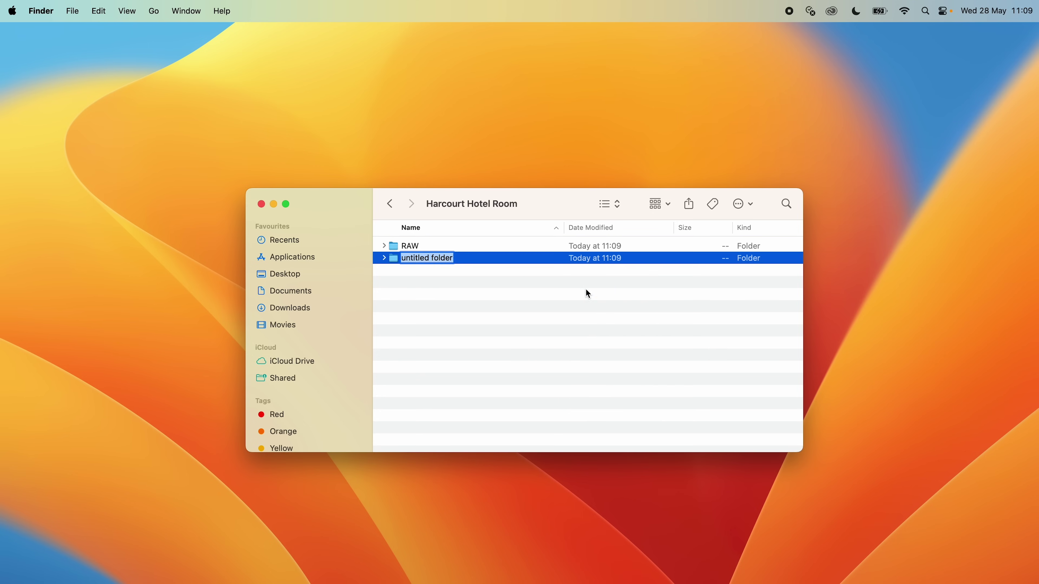
text(Stitched)
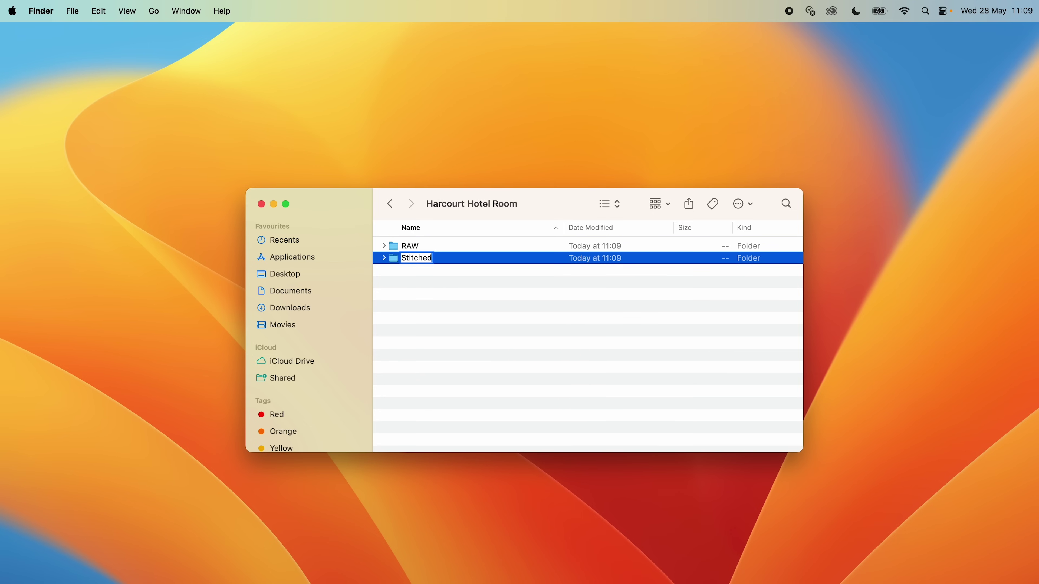
key(Return)
right_click(579, 303)
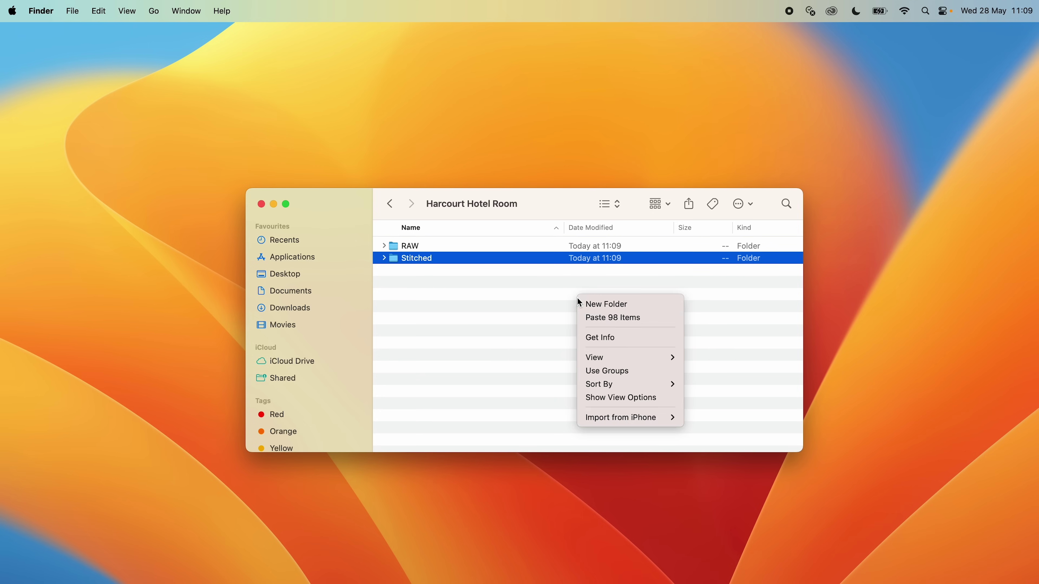
click(619, 304)
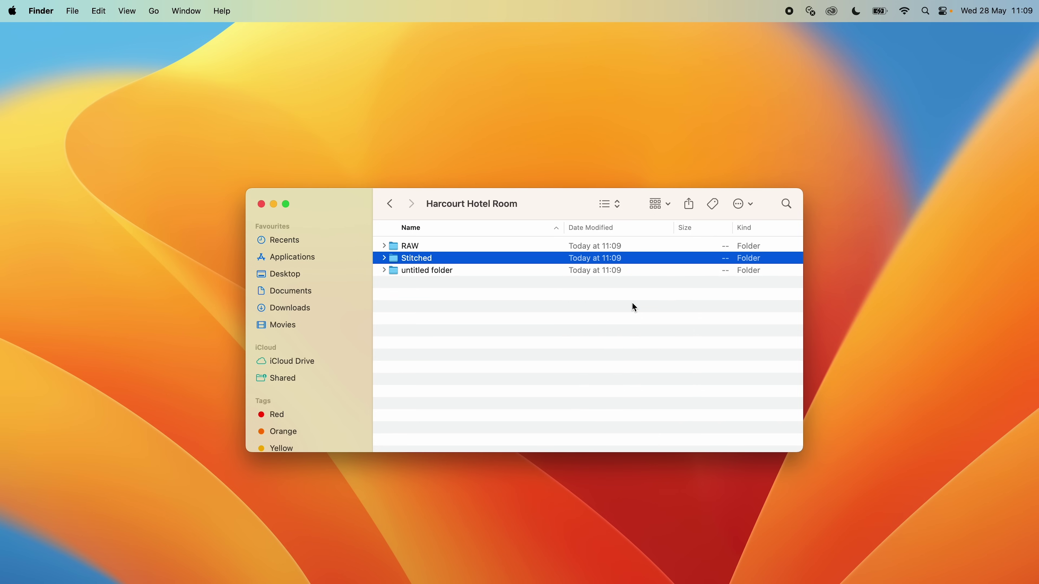
text(Expor)
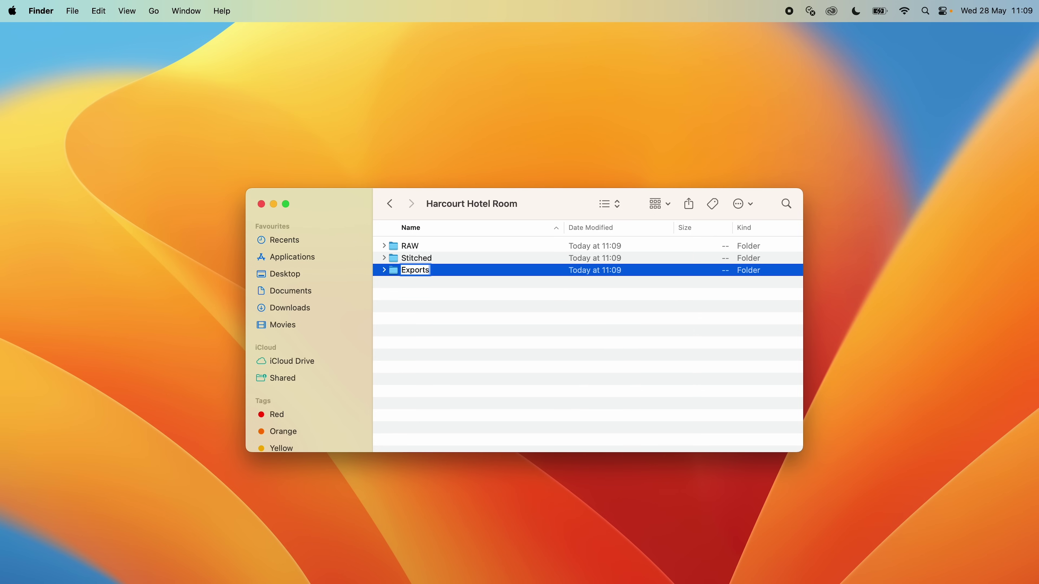
text(ts)
key(Return)
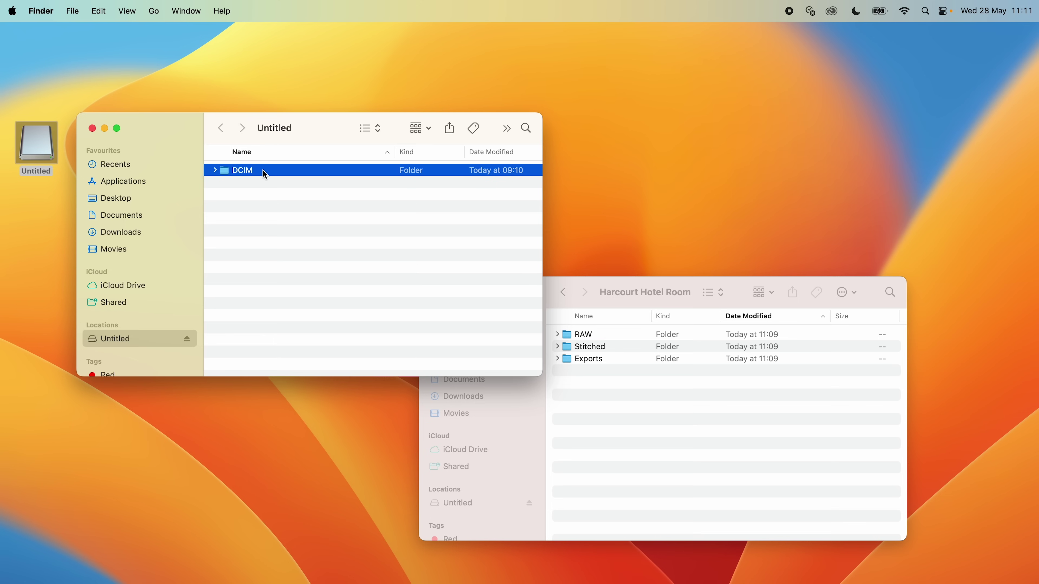
Copy every file from the card's DCIM > Camera01 folder into the RAW folder
click(262, 170)
double_click(264, 172)
click(282, 171)
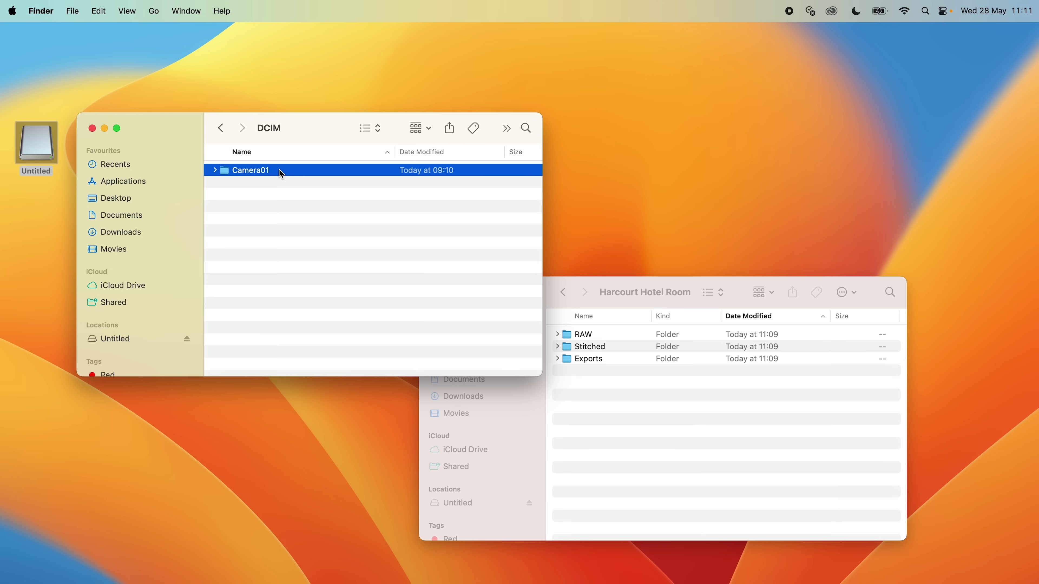
double_click(281, 171)
key(super+a)
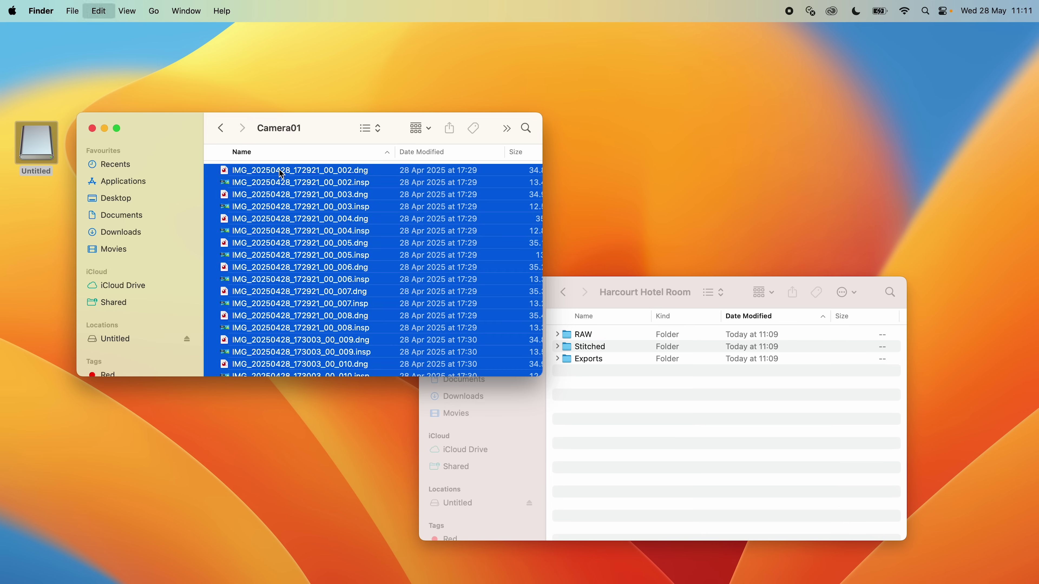
drag(282, 174, 588, 339)
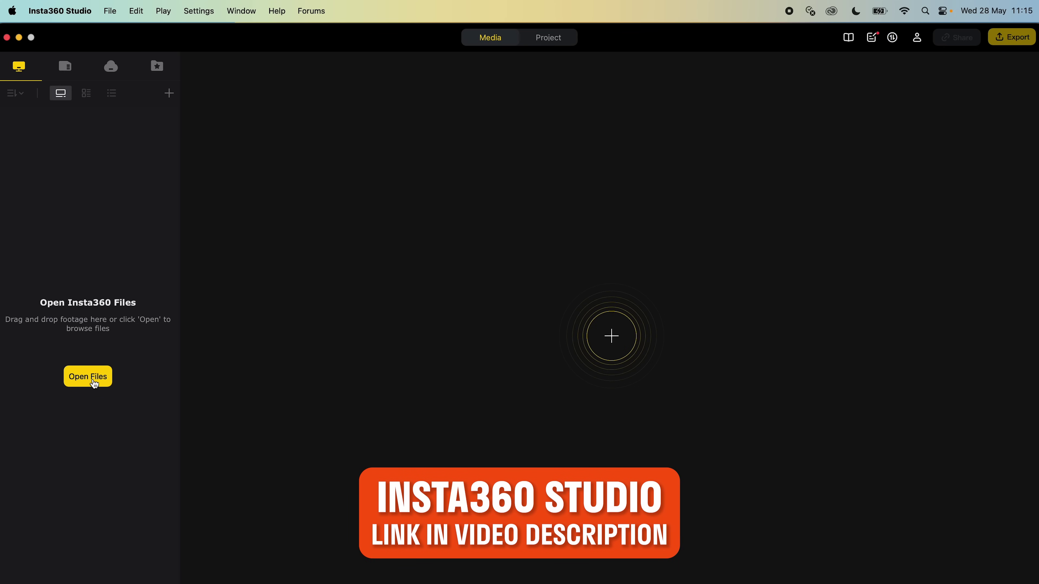
Browse to Documents > Virtual Tours > X5 Demo > Harcourt Hotel Room > RAW for import
click(93, 381)
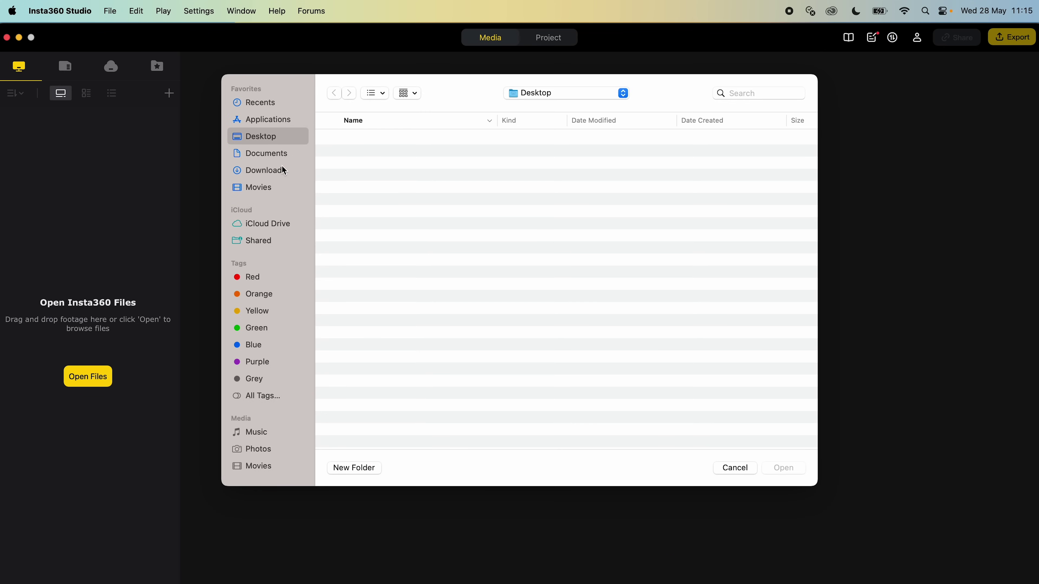
click(293, 153)
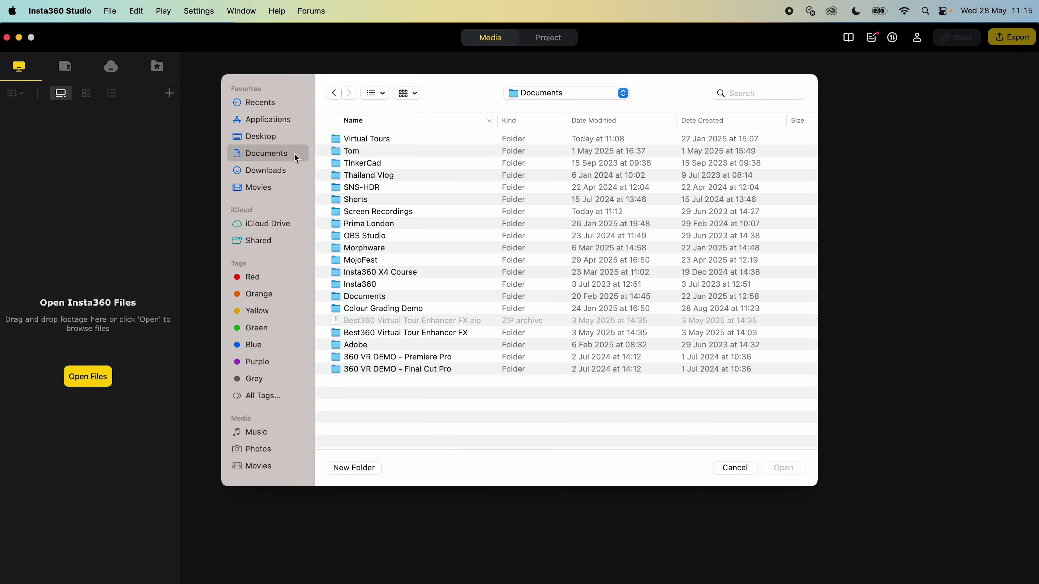
double_click(401, 139)
double_click(385, 139)
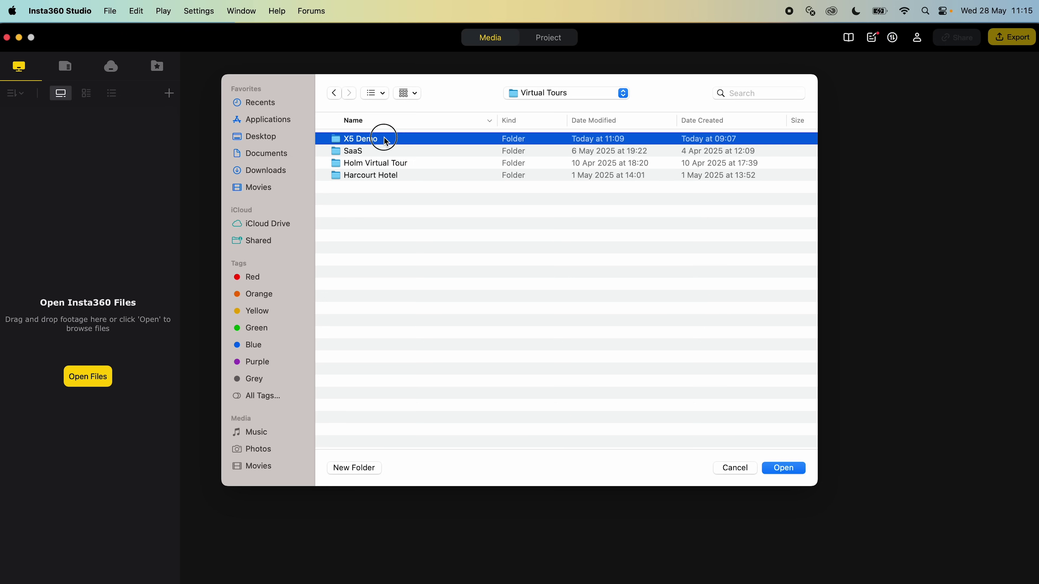
double_click(427, 137)
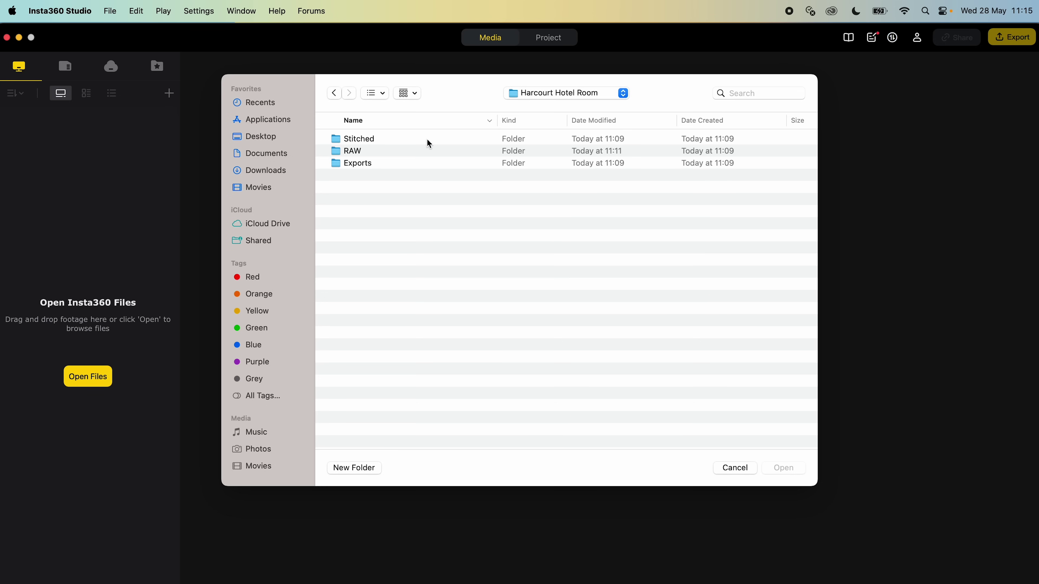
double_click(367, 152)
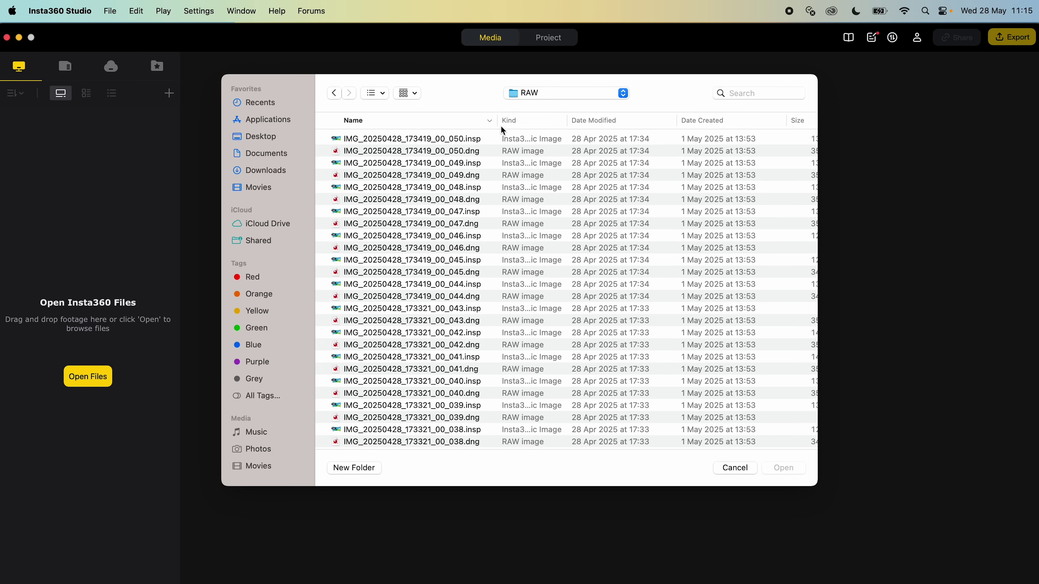
Sort by Kind and import the .dng files 002 through 050
click(524, 122)
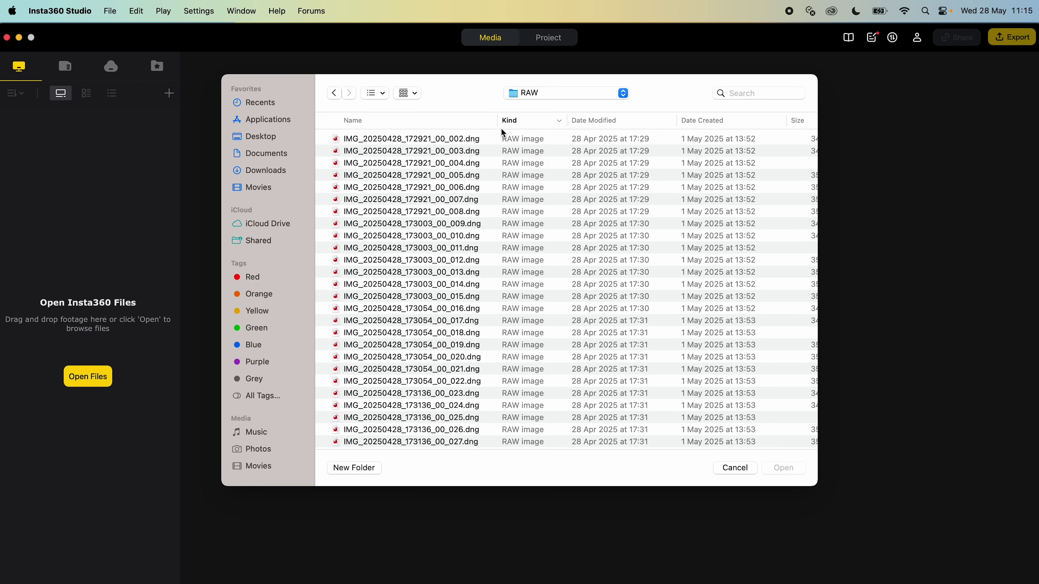
click(478, 141)
scroll(431, 277, down, 15)
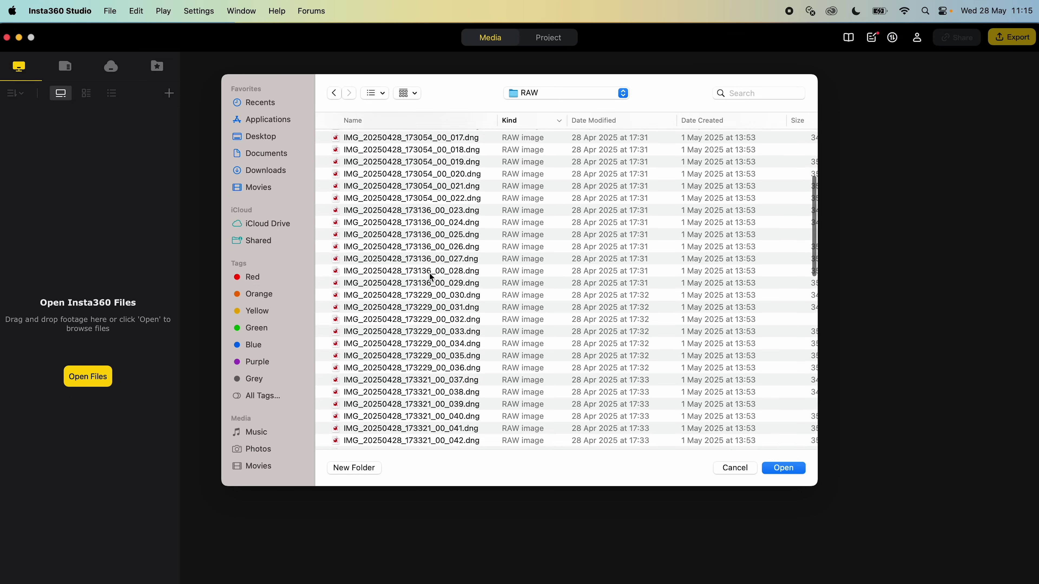
shift+click(445, 344)
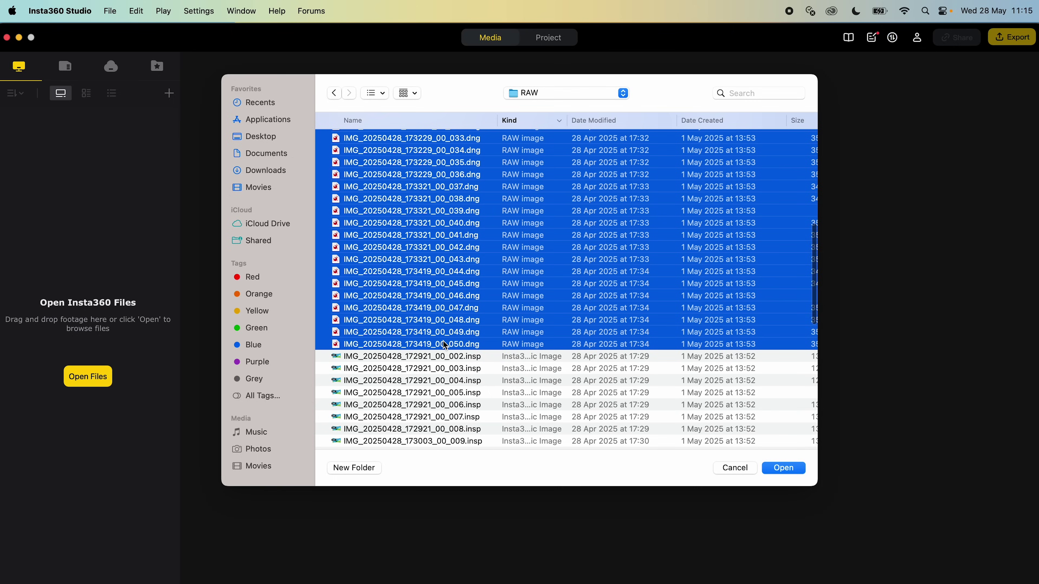
click(782, 468)
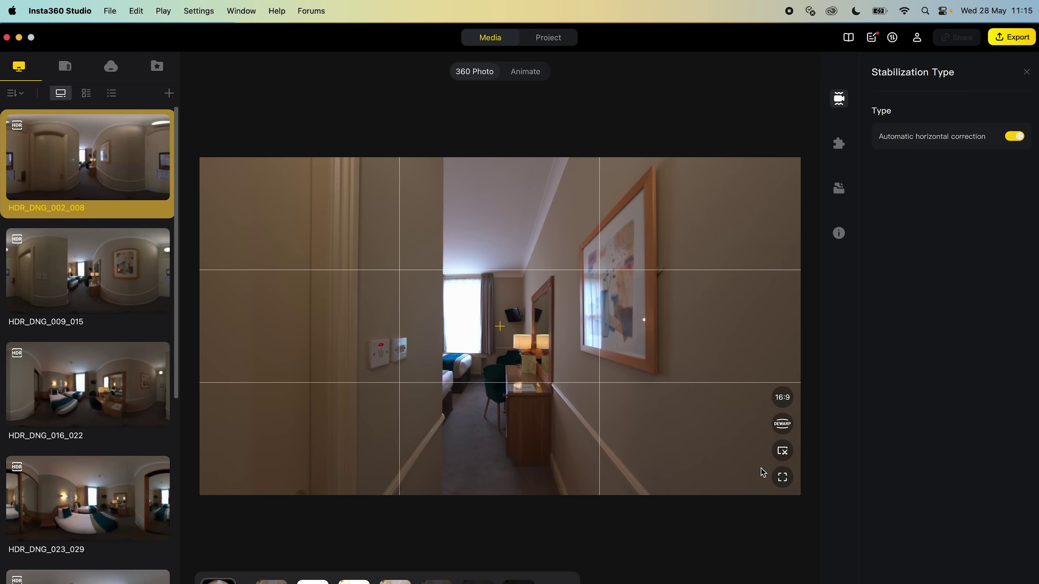
Select all the HDR photos and choose to export them as 360 photos
scroll(142, 518, down, 5)
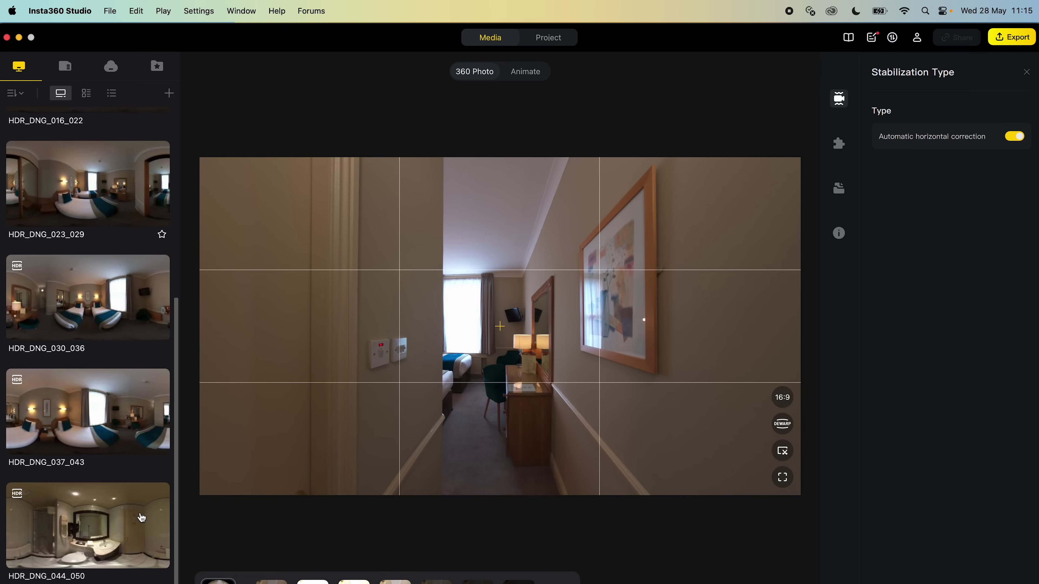
shift+click(142, 518)
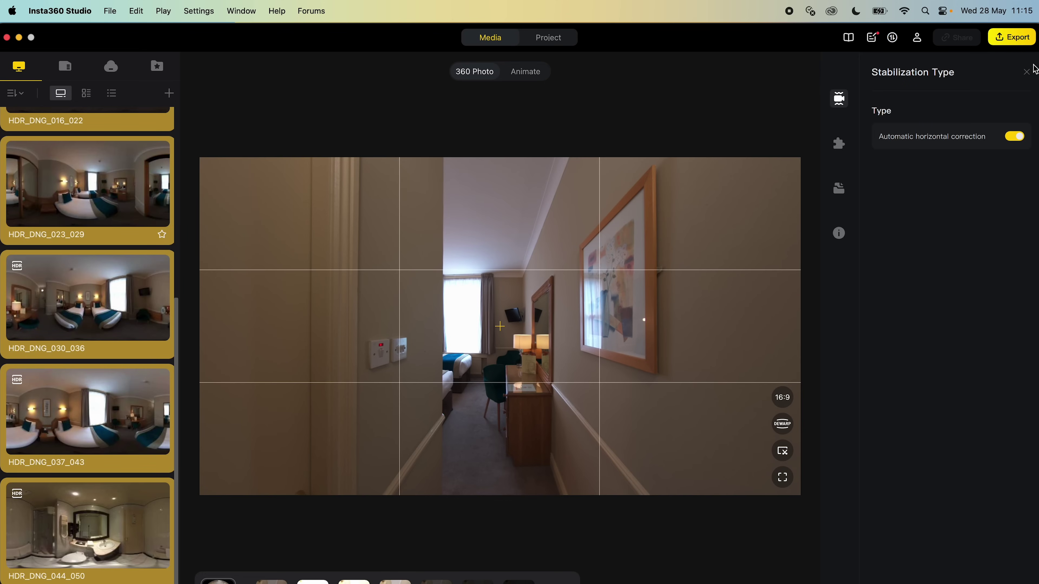
click(1025, 45)
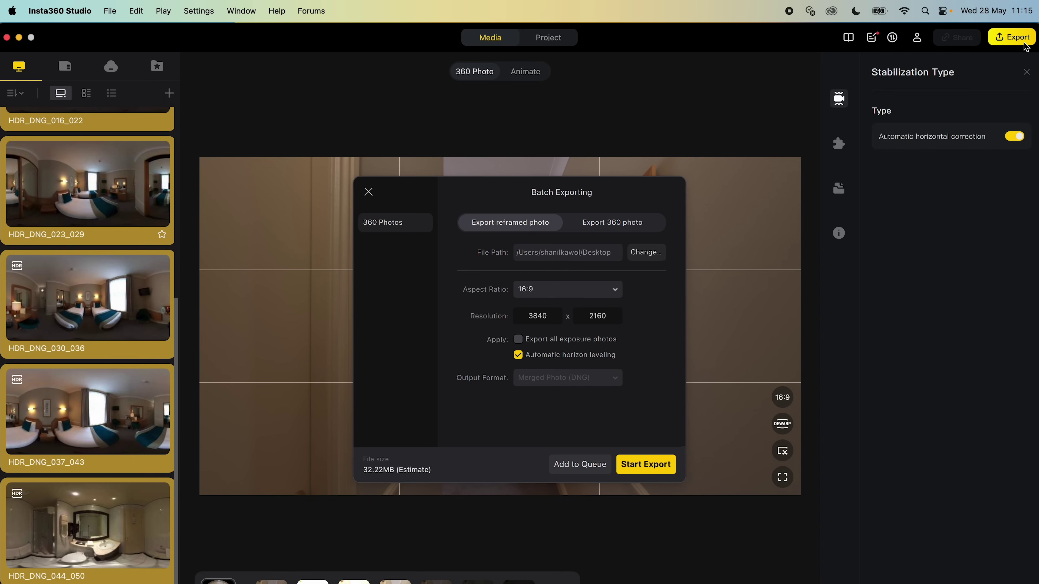
click(650, 226)
Set the export destination to the Harcourt Hotel Room Stitched folder
click(649, 253)
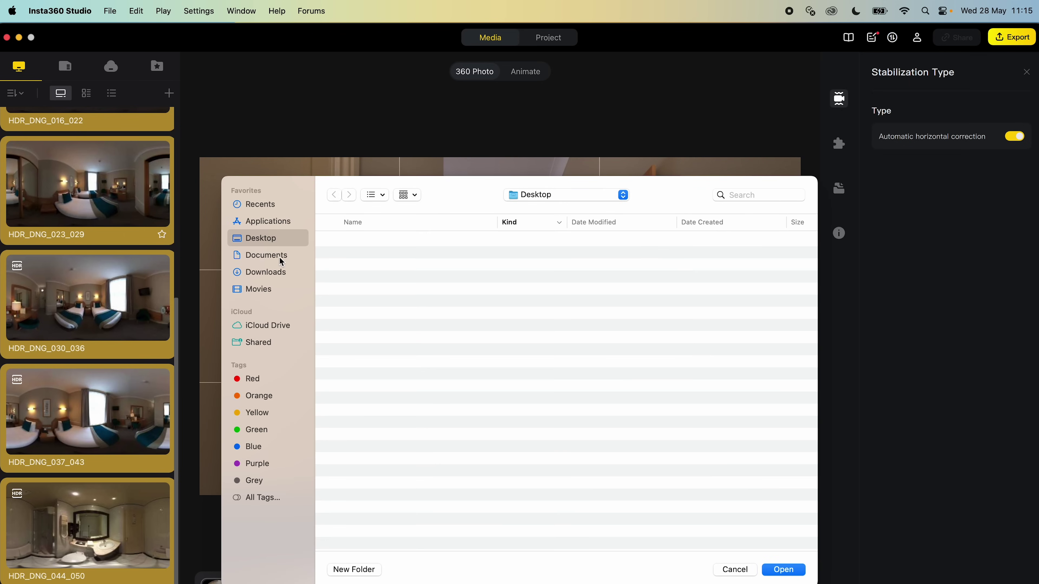
click(281, 262)
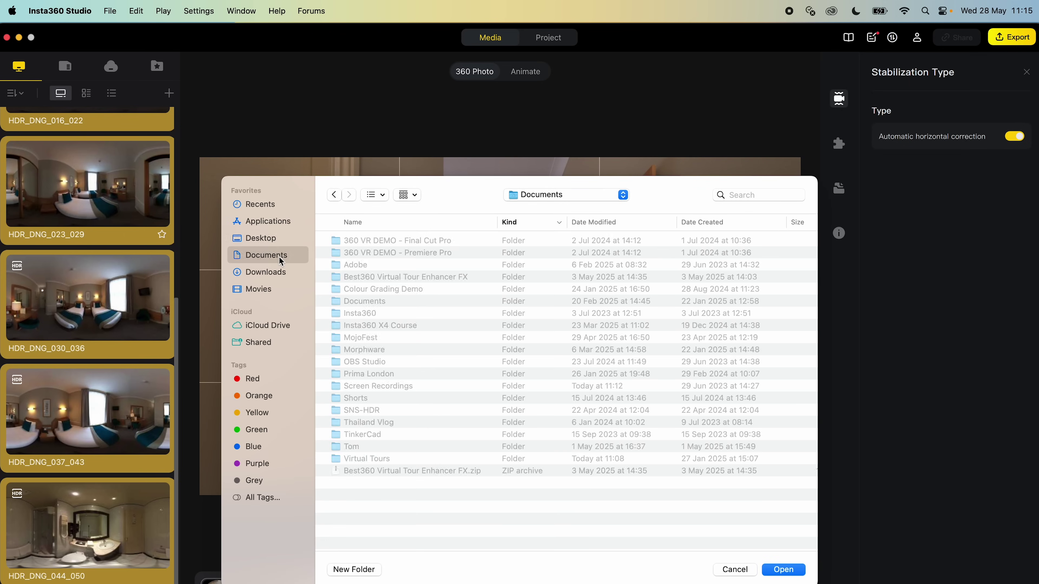
double_click(400, 460)
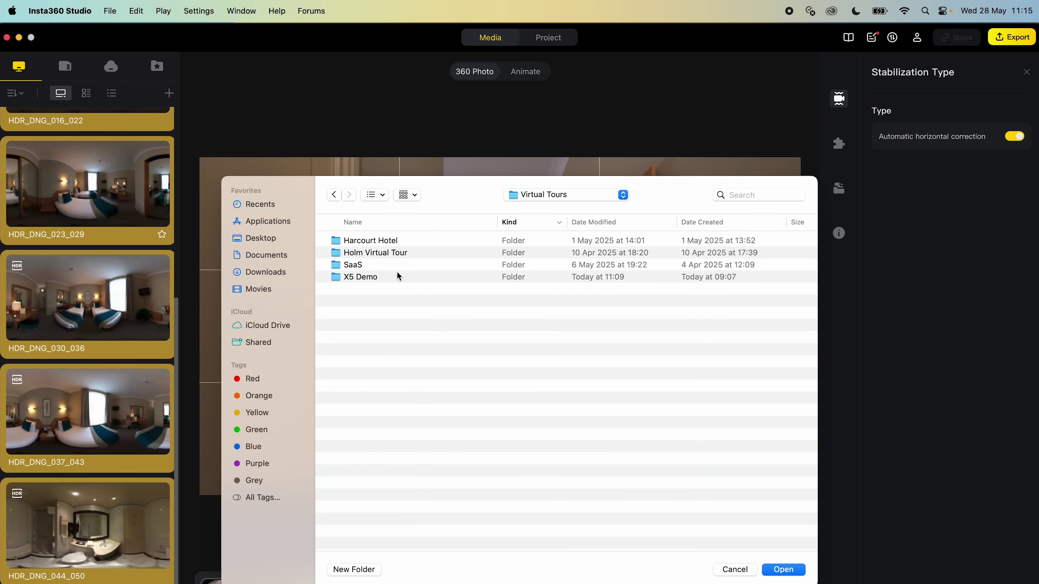
double_click(396, 278)
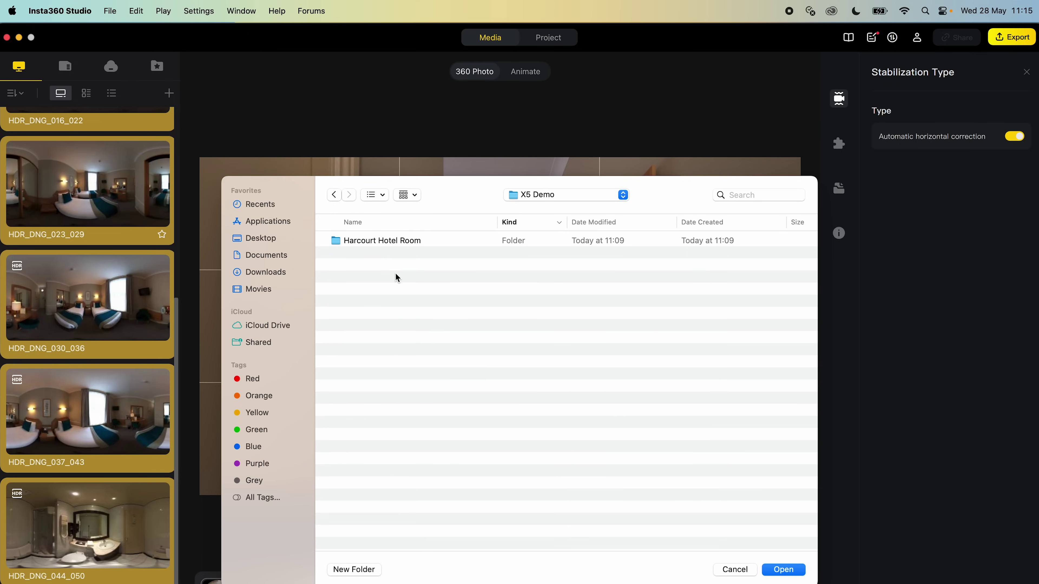
double_click(424, 244)
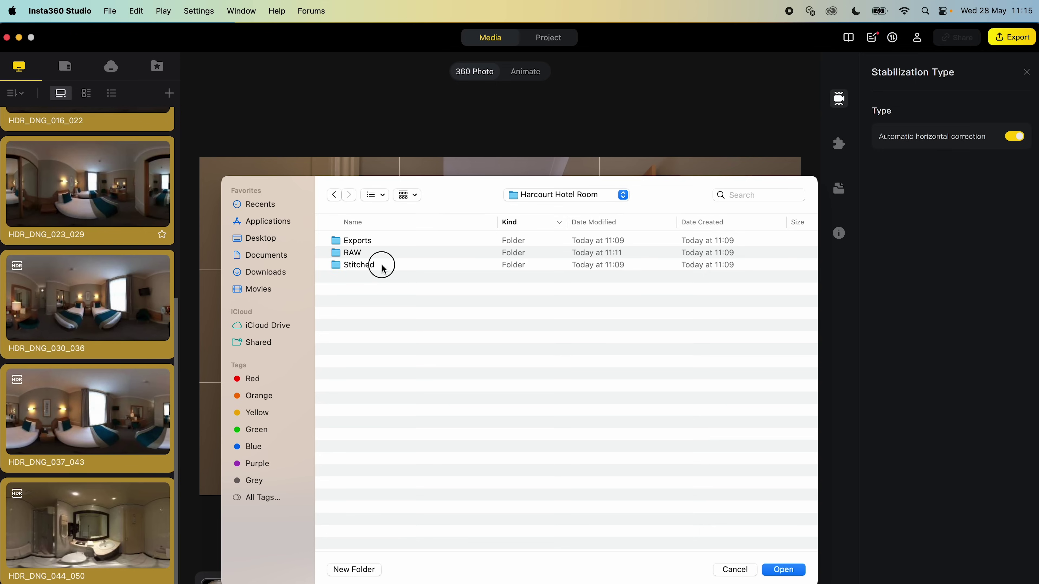
double_click(381, 266)
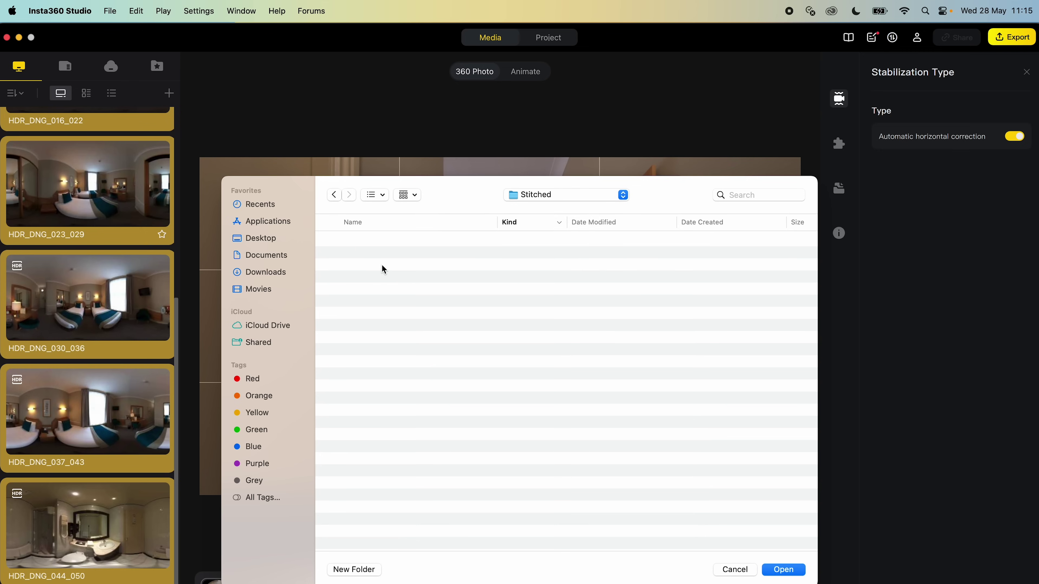
click(779, 570)
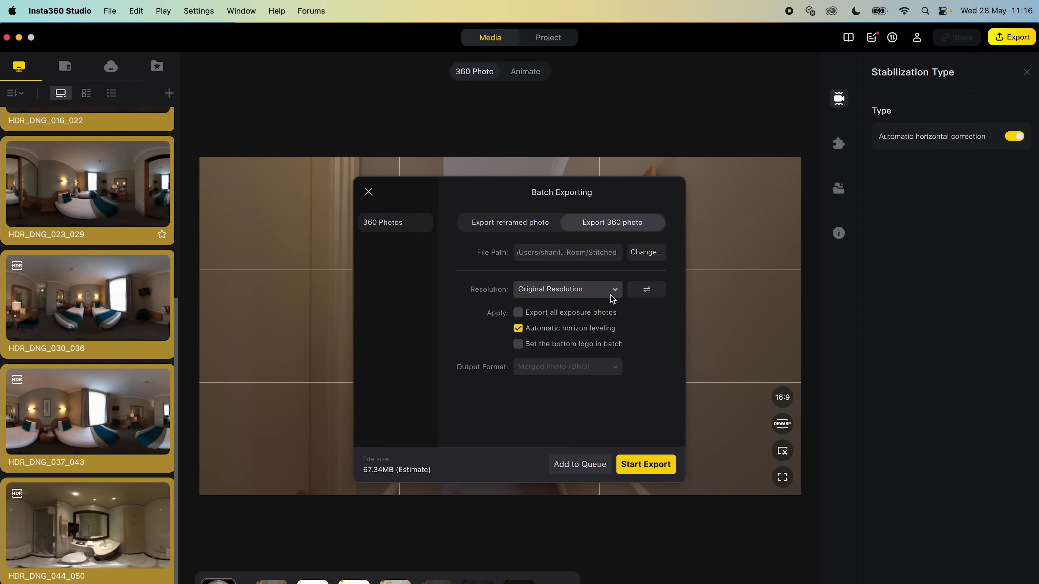
Keep original resolution, include all exposure photos, start the export and view its tasks
click(612, 299)
click(611, 309)
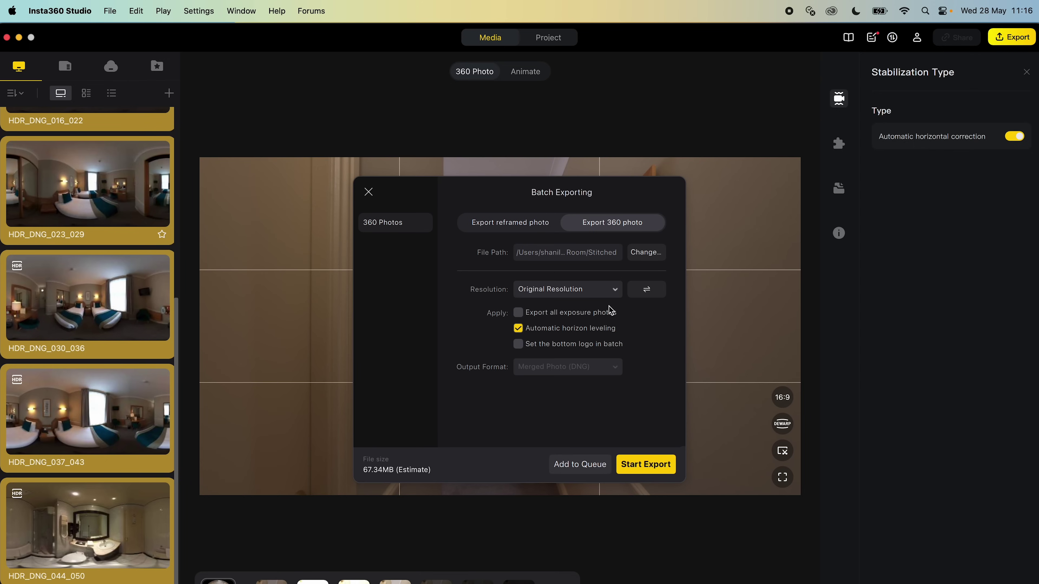
click(608, 313)
click(650, 472)
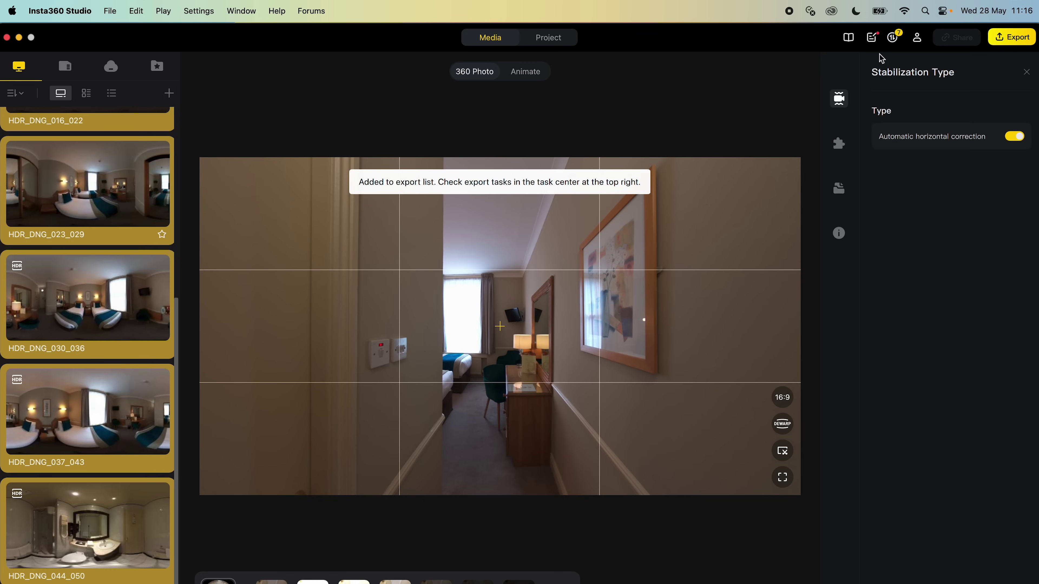
click(893, 39)
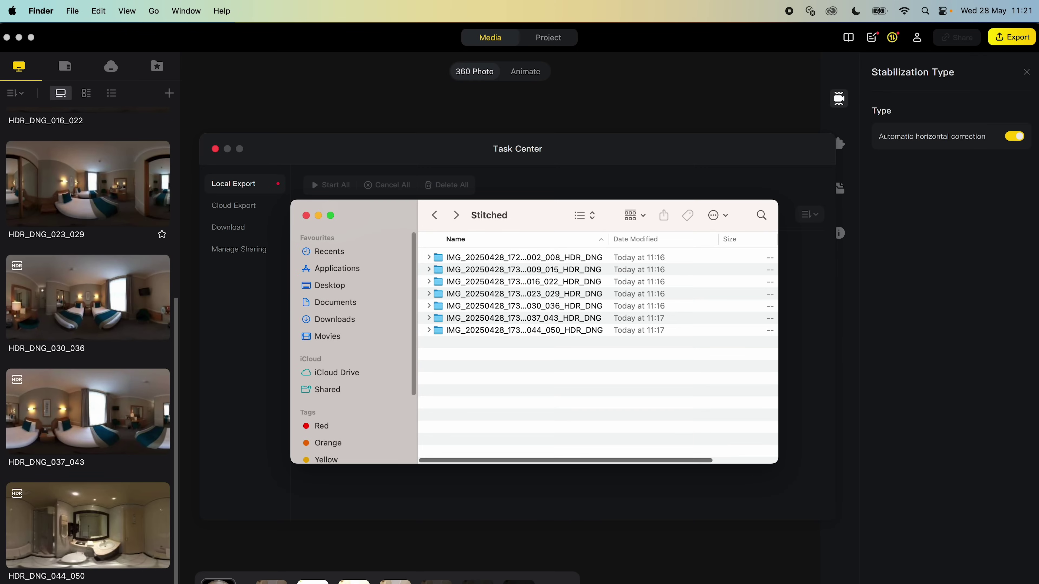
Open the 002_008 HDR folder in Stitched and select only the merged .dng file
click(621, 261)
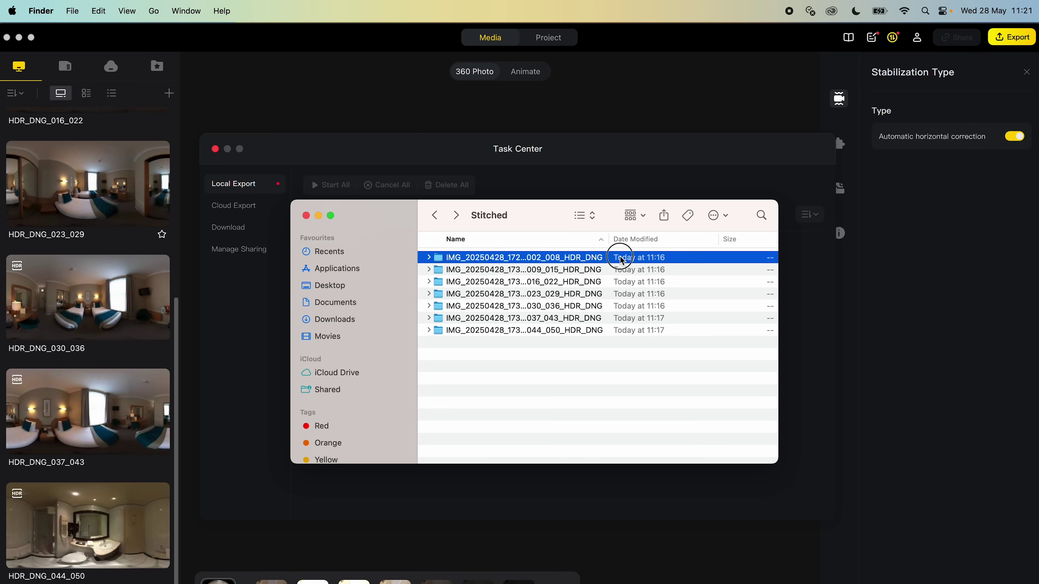
double_click(622, 261)
click(598, 262)
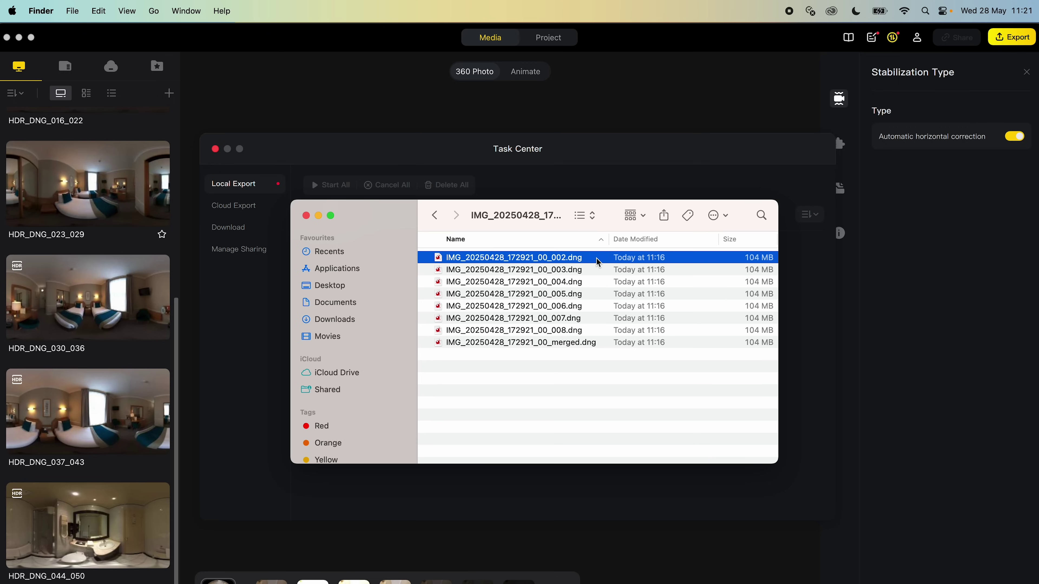
shift+click(586, 331)
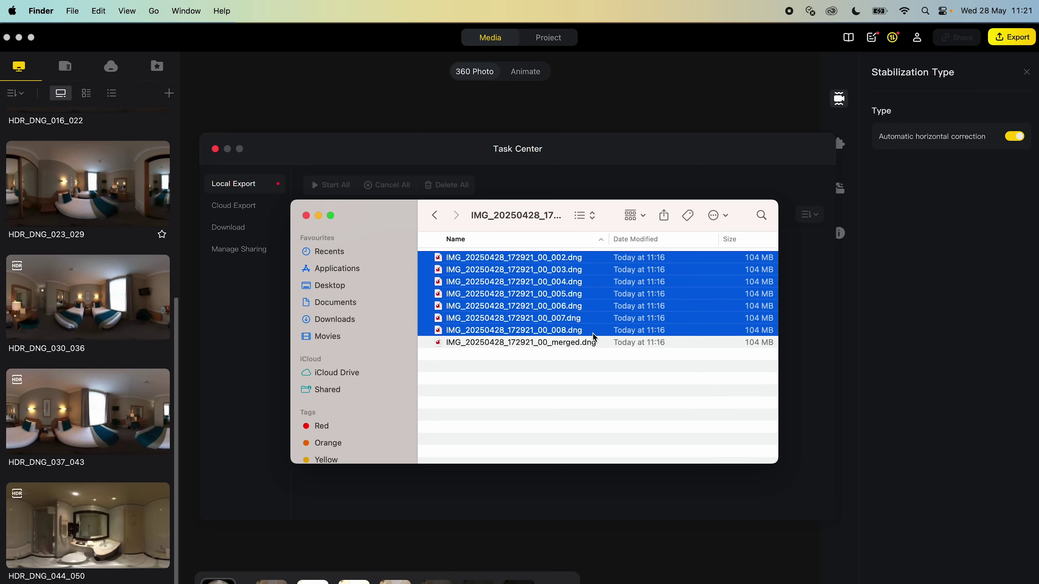
click(604, 343)
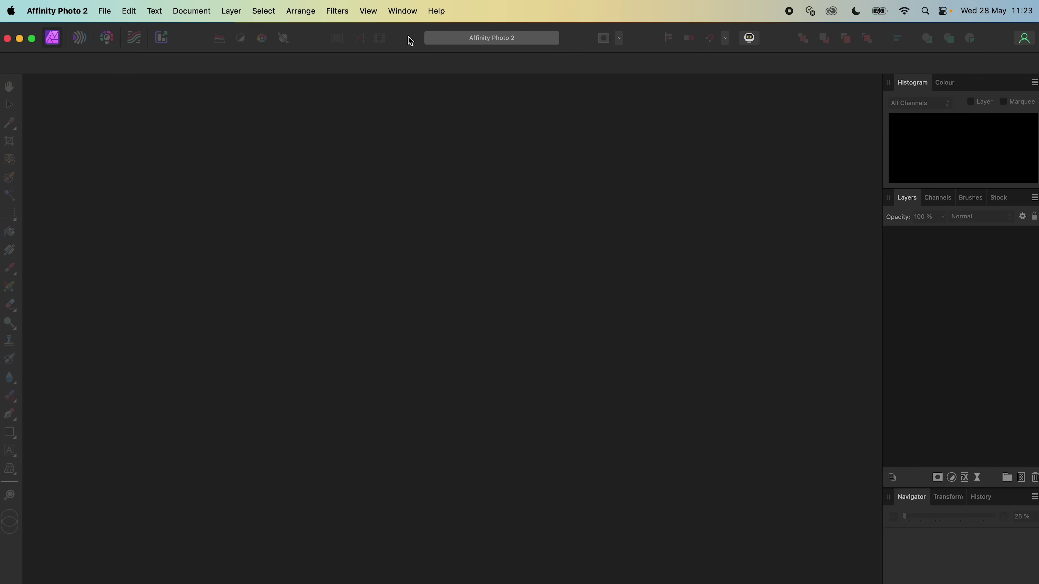
Show the Library panel and import the Best360 Virtual Tour Enhancer FX .afmacros file
click(407, 13)
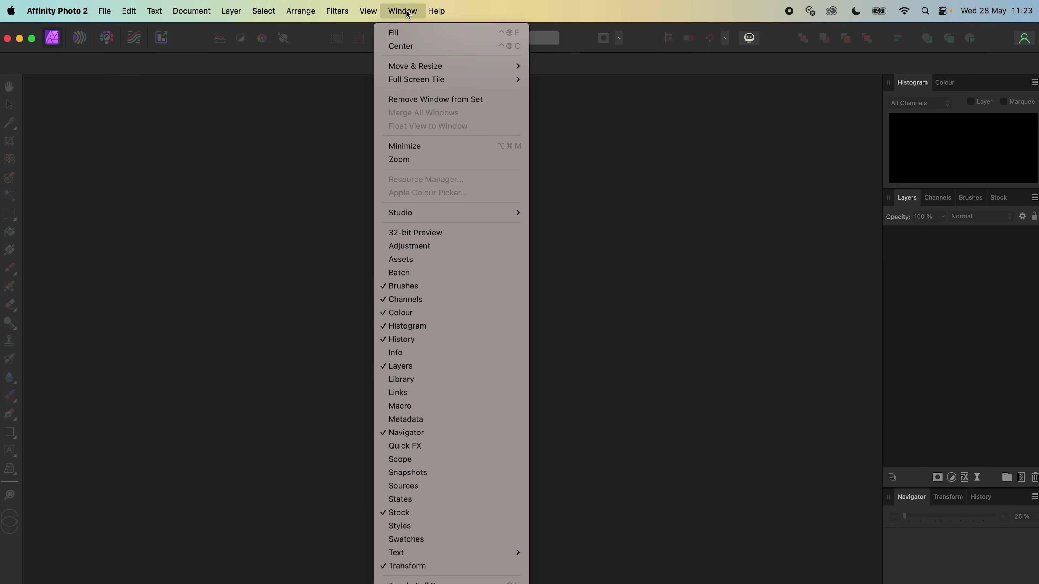
click(427, 380)
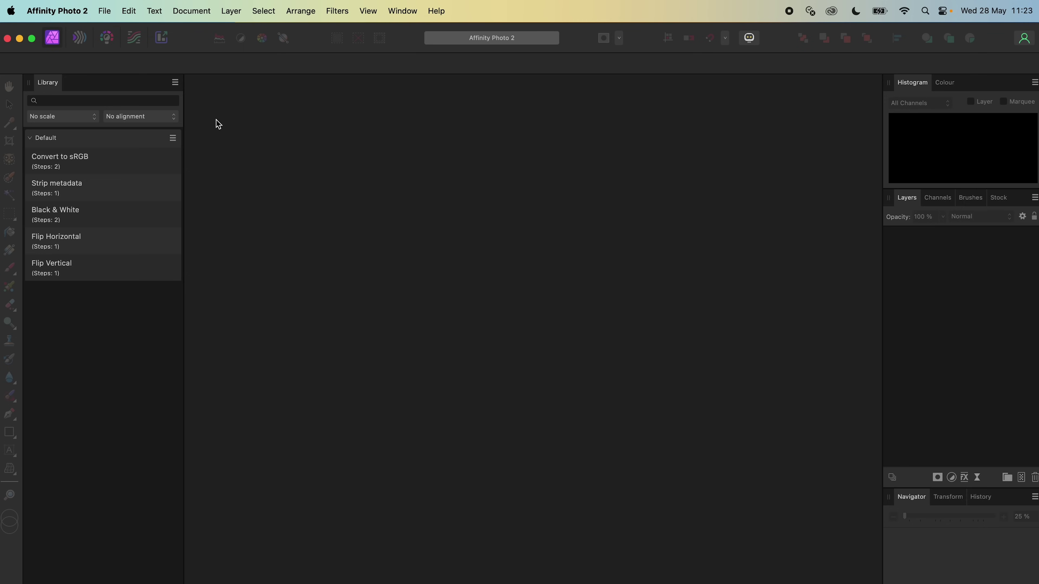
click(176, 83)
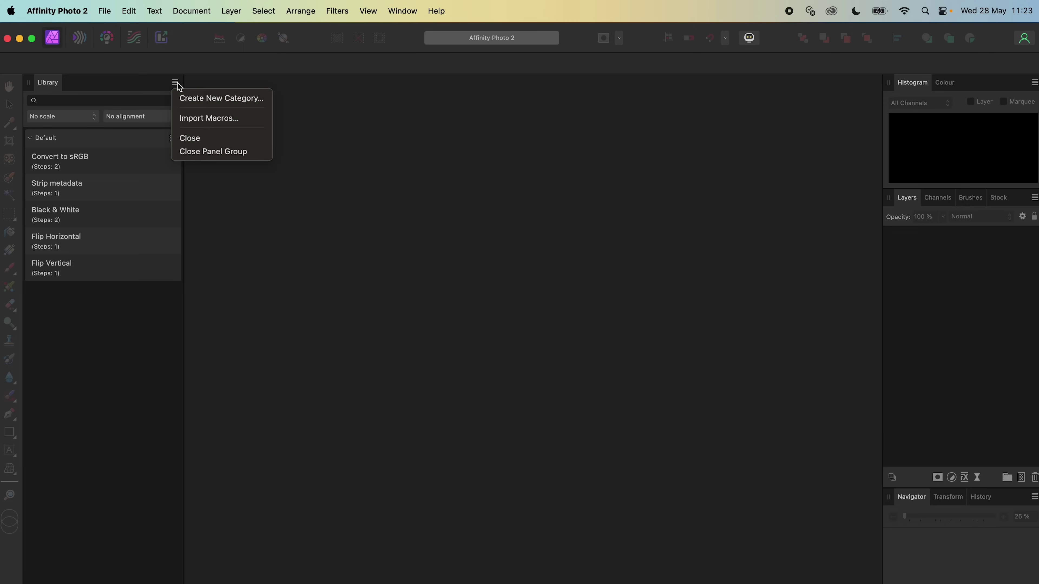
click(244, 122)
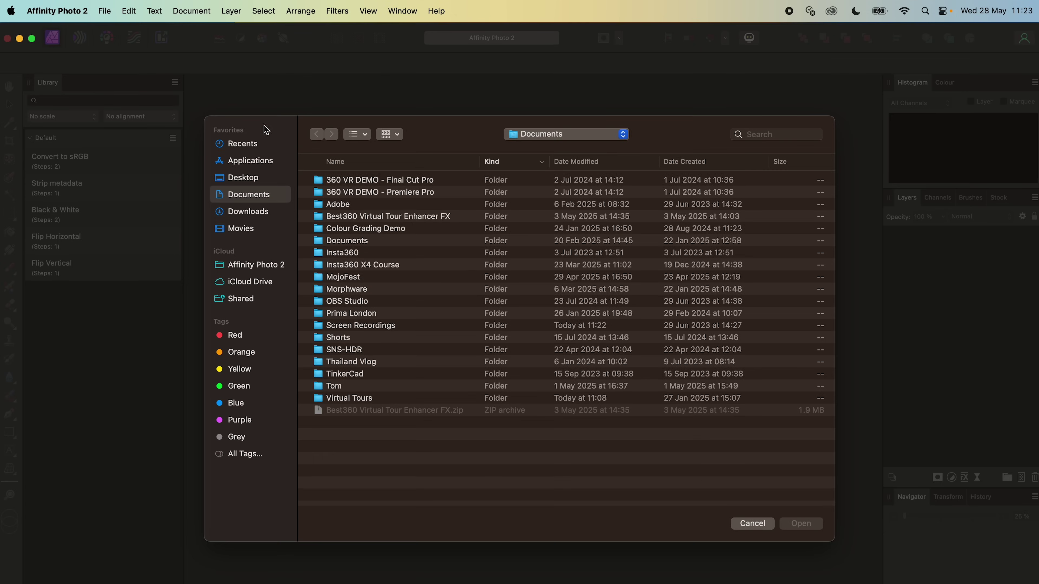
double_click(458, 223)
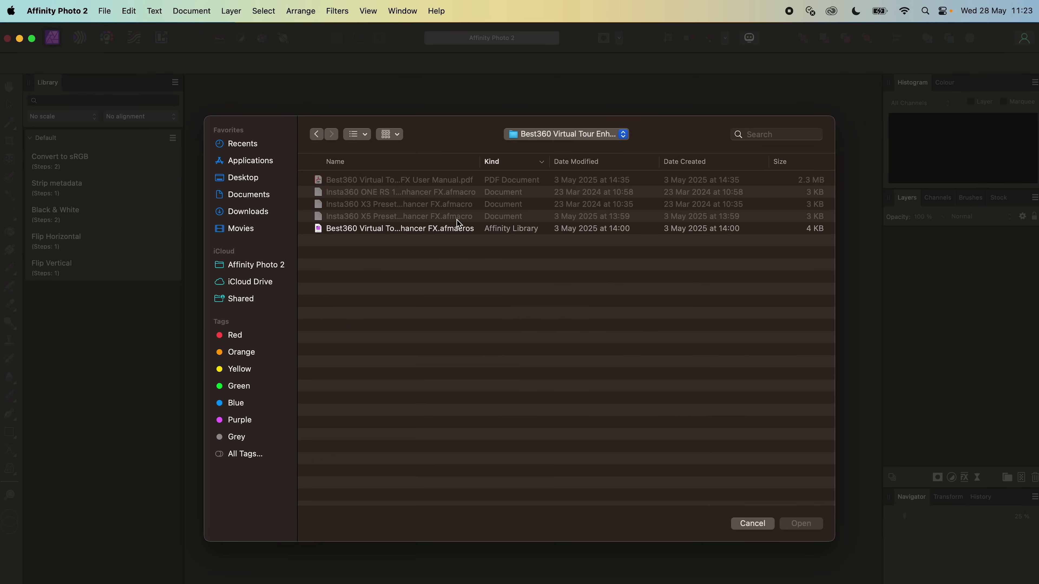
click(481, 229)
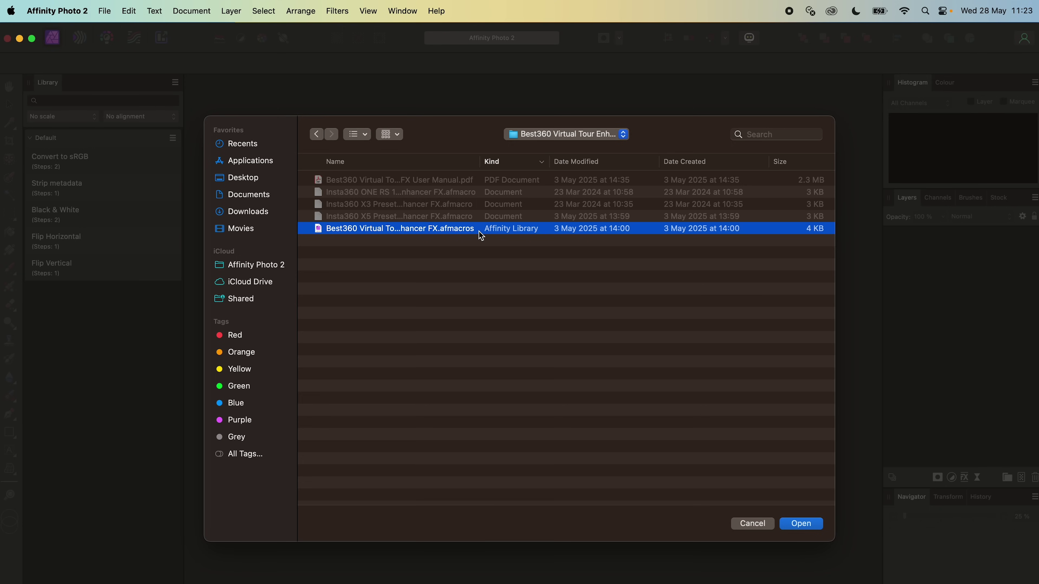
click(801, 524)
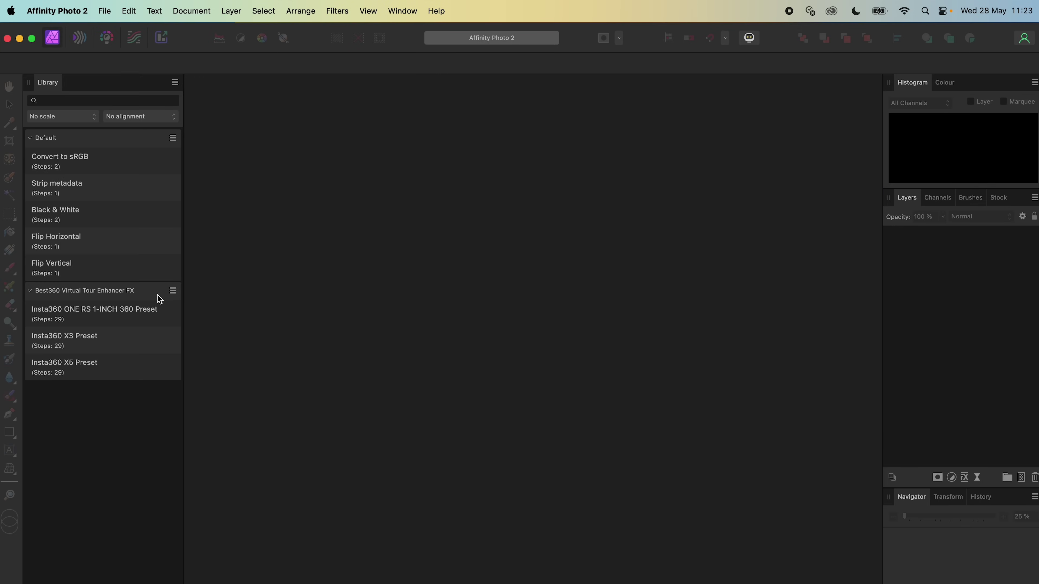
click(156, 294)
click(156, 294)
Start a New HDR Merge and browse to the 016–022 bracket folder in Stitched
click(106, 11)
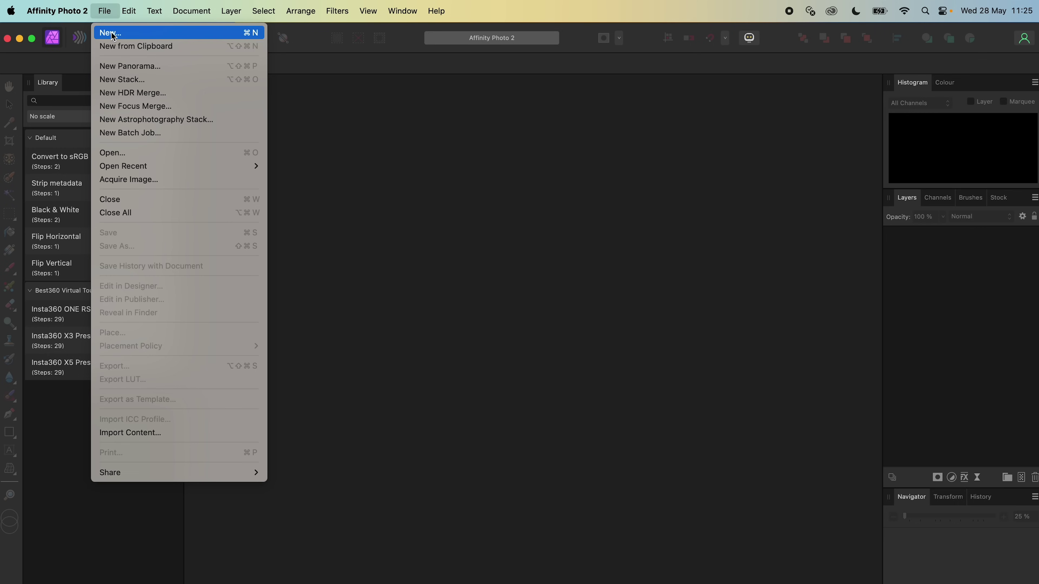
click(161, 96)
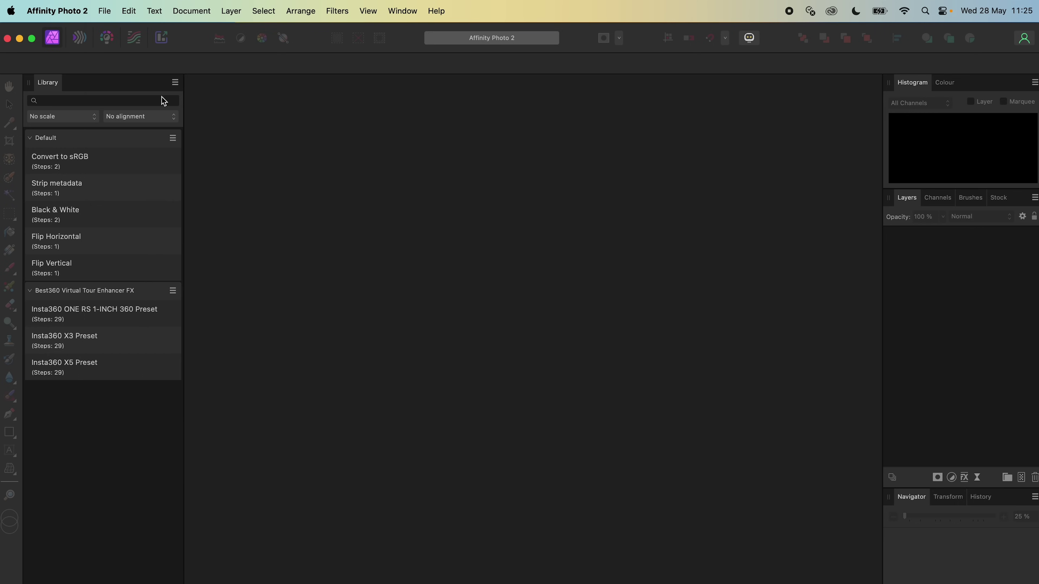
click(587, 301)
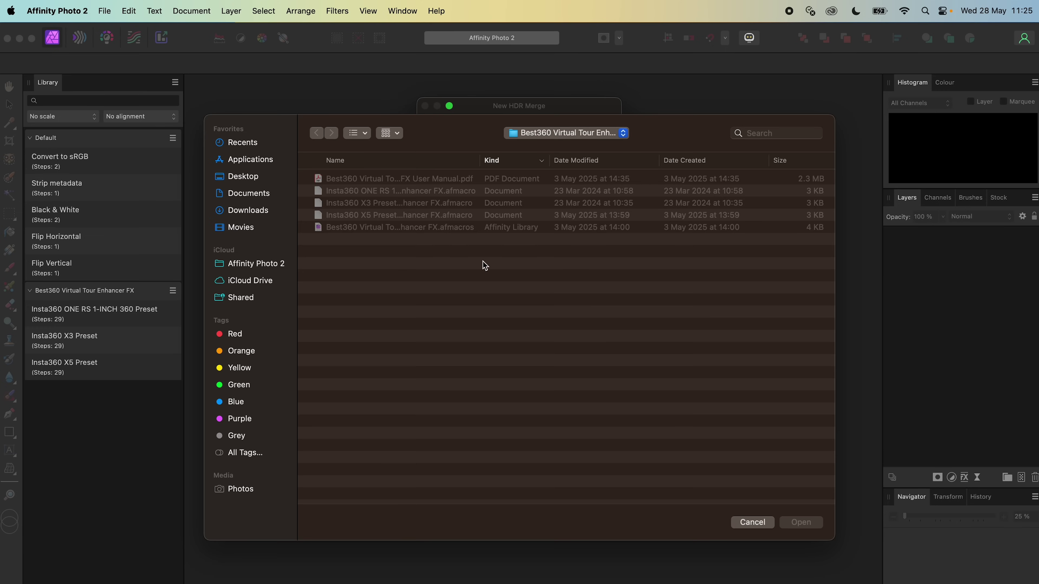
click(273, 195)
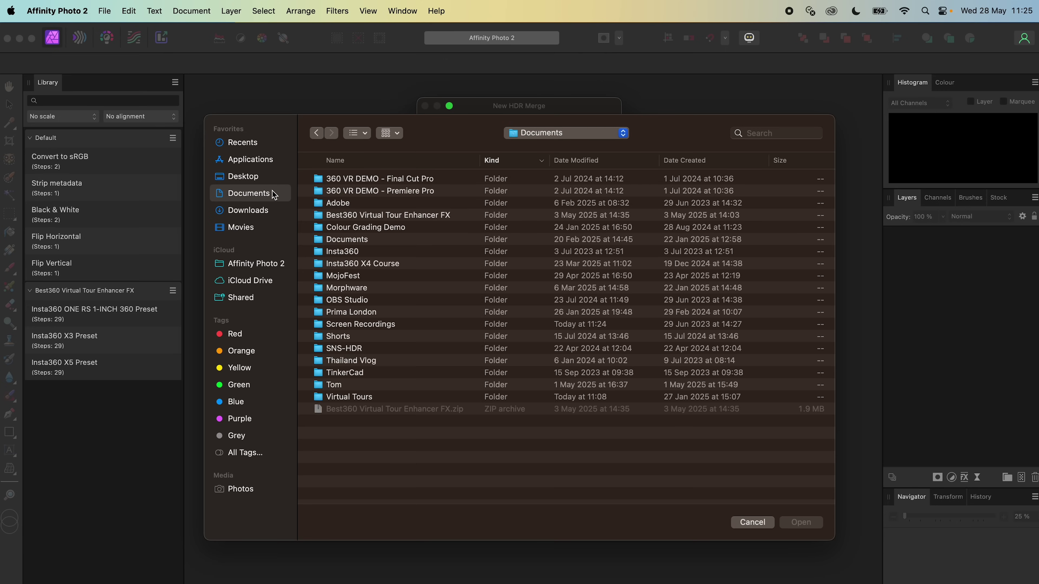
double_click(378, 398)
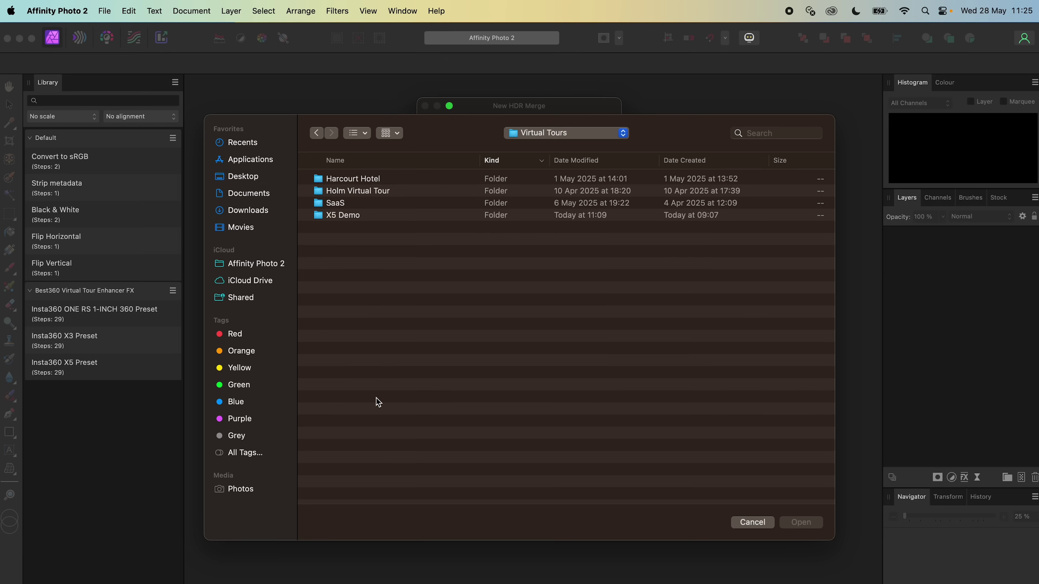
double_click(370, 215)
double_click(418, 184)
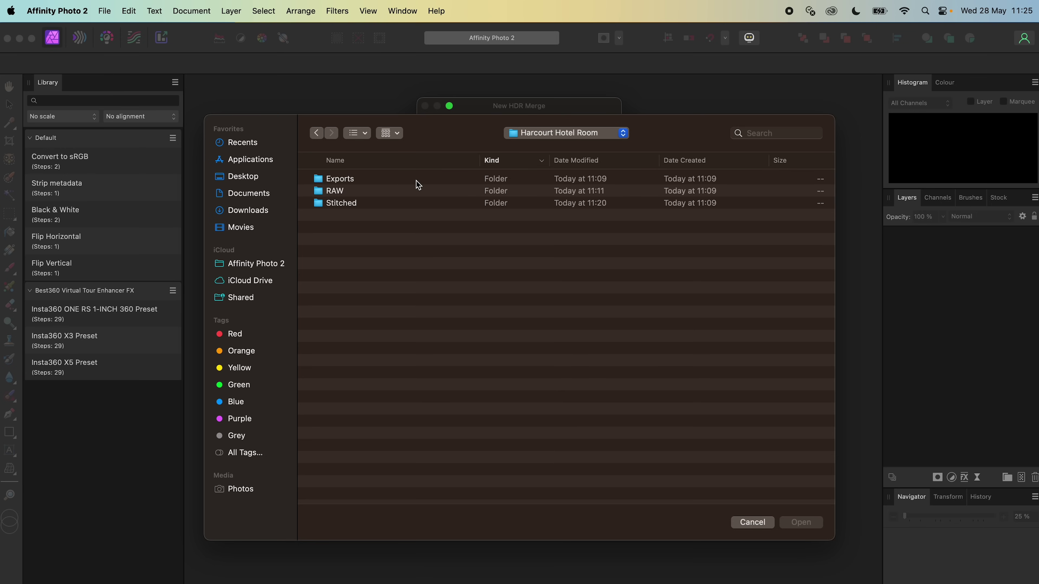
double_click(368, 204)
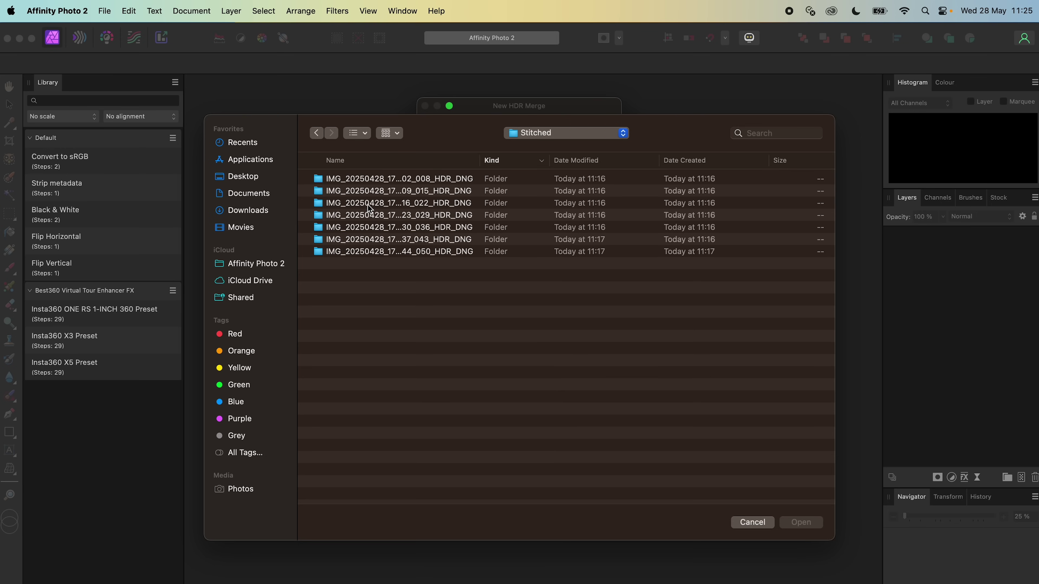
double_click(368, 204)
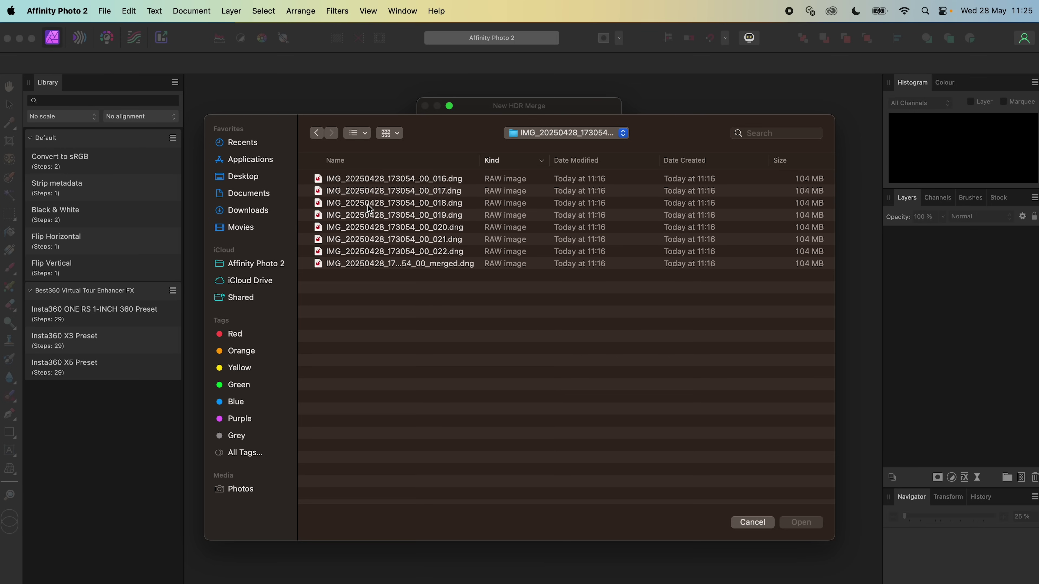
Add frames 016–022 and run the merge with noise reduction turned off
click(404, 177)
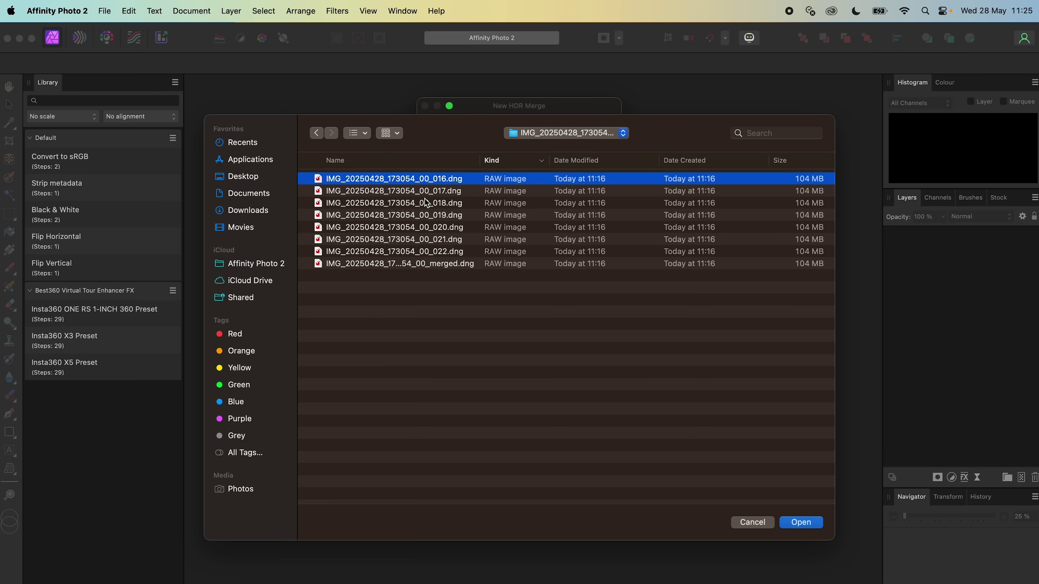
shift+click(444, 250)
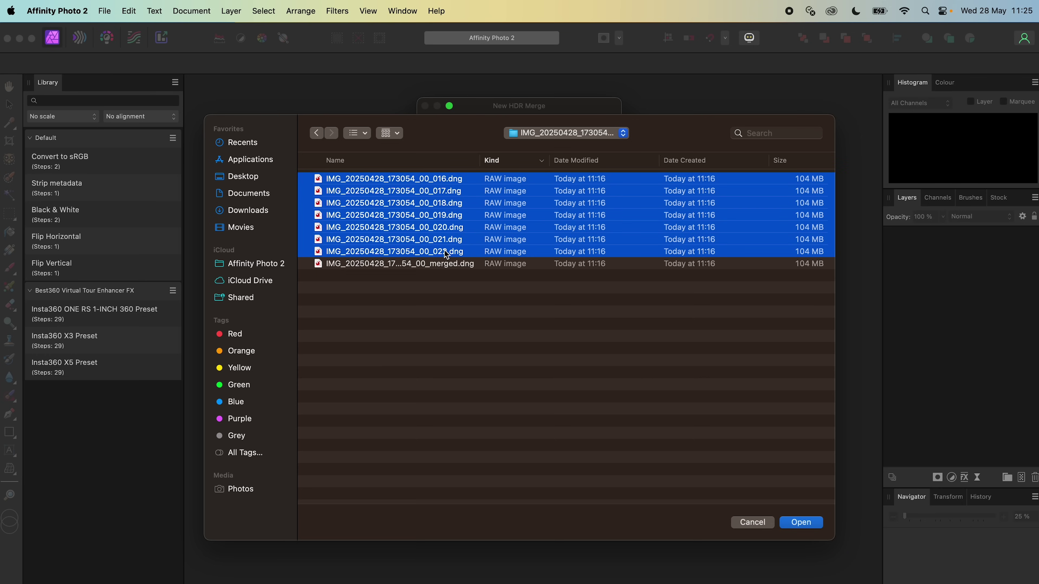
click(801, 523)
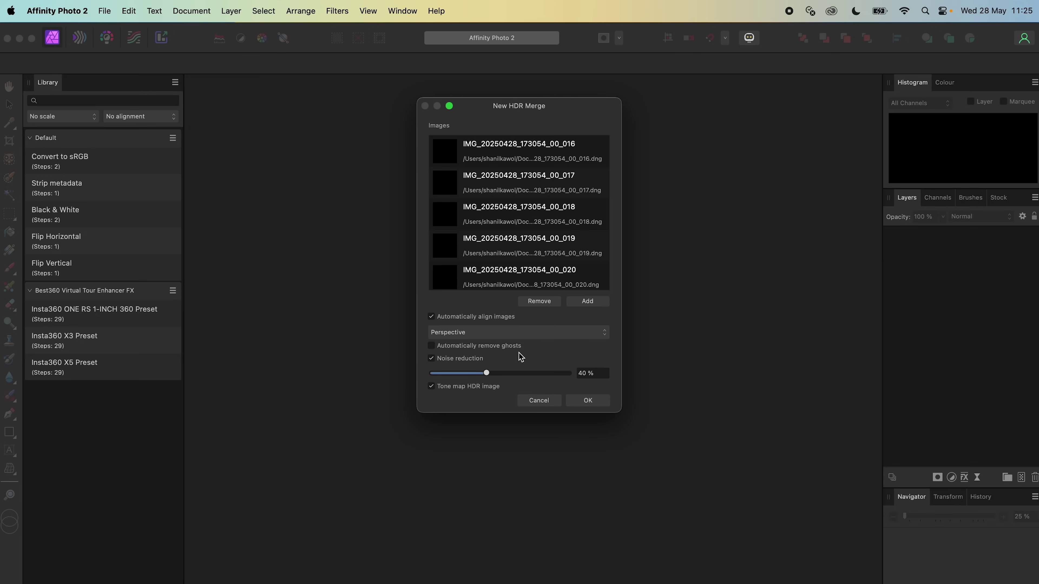
click(466, 359)
click(588, 400)
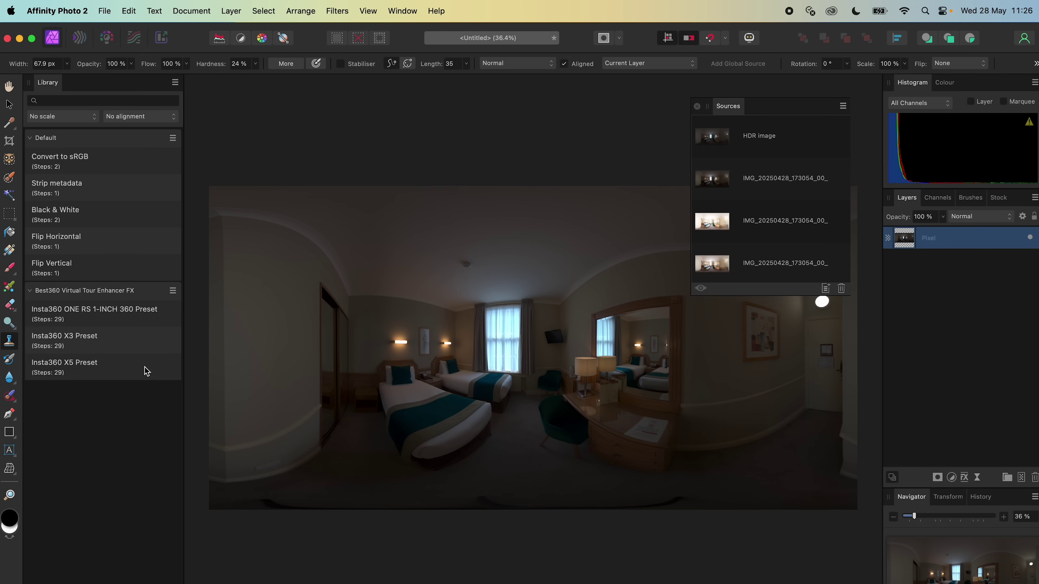
Run the Insta360 X5 Preset macro from the Library on the merged panorama
click(144, 374)
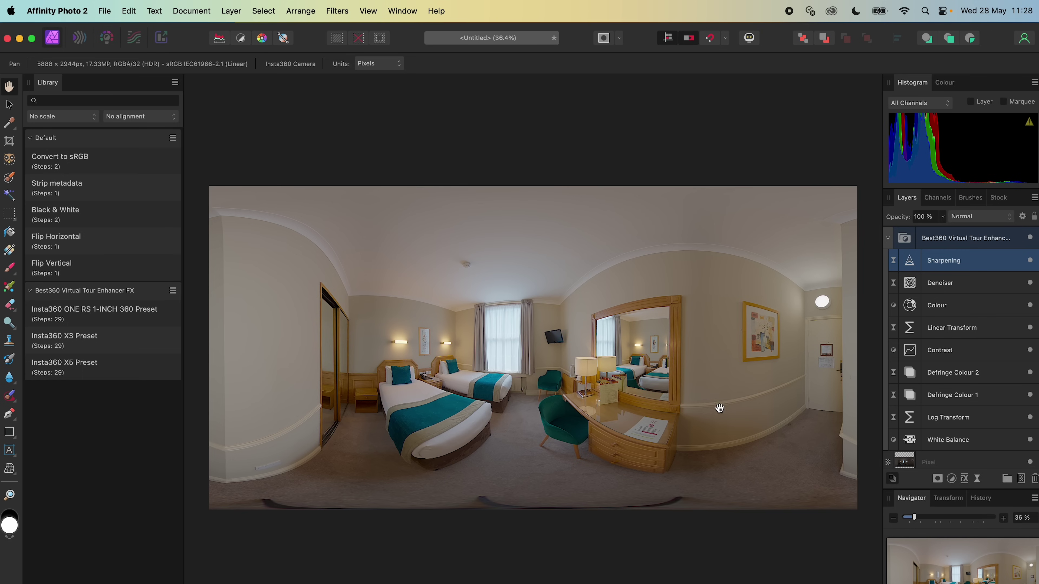
Reset White Balance to 0% and shift Defringe Colour 1's fringe colour from magenta to purple
double_click(914, 446)
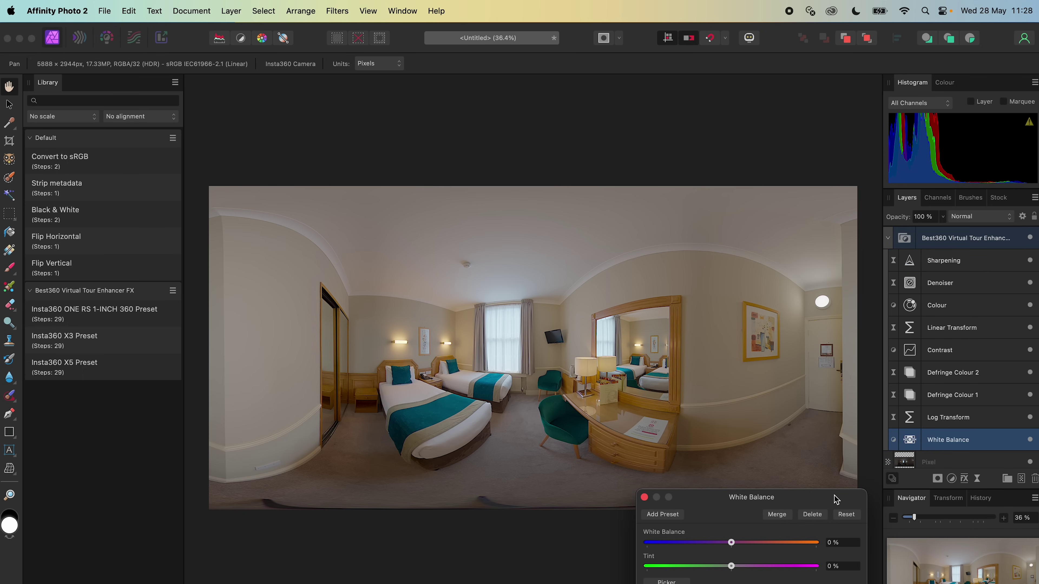
mouse_move(733, 545)
mouse_down()
mouse_move(703, 545)
mouse_move(753, 547)
mouse_up()
double_click(753, 544)
click(645, 497)
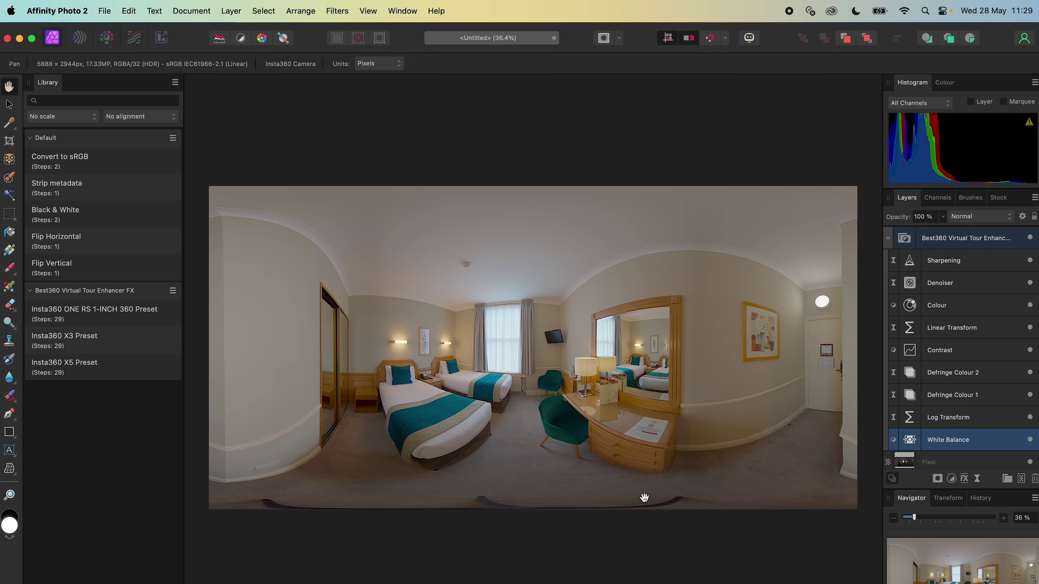
double_click(911, 396)
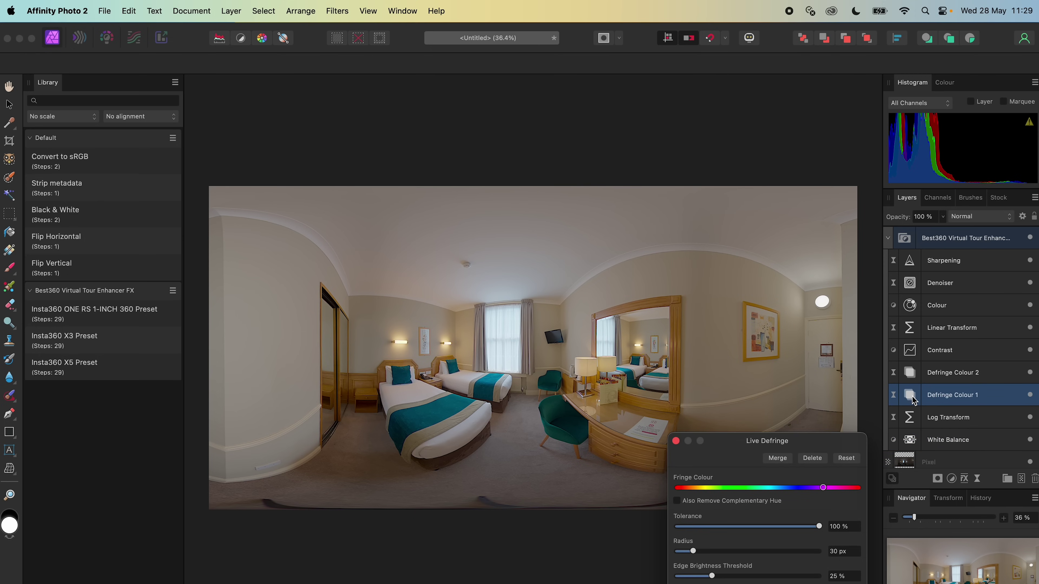
mouse_move(824, 489)
mouse_down()
mouse_move(797, 490)
mouse_move(825, 489)
mouse_up()
Close Defringe, try flattening the Contrast curve's highlight and shadow points, then undo and close curves
click(676, 441)
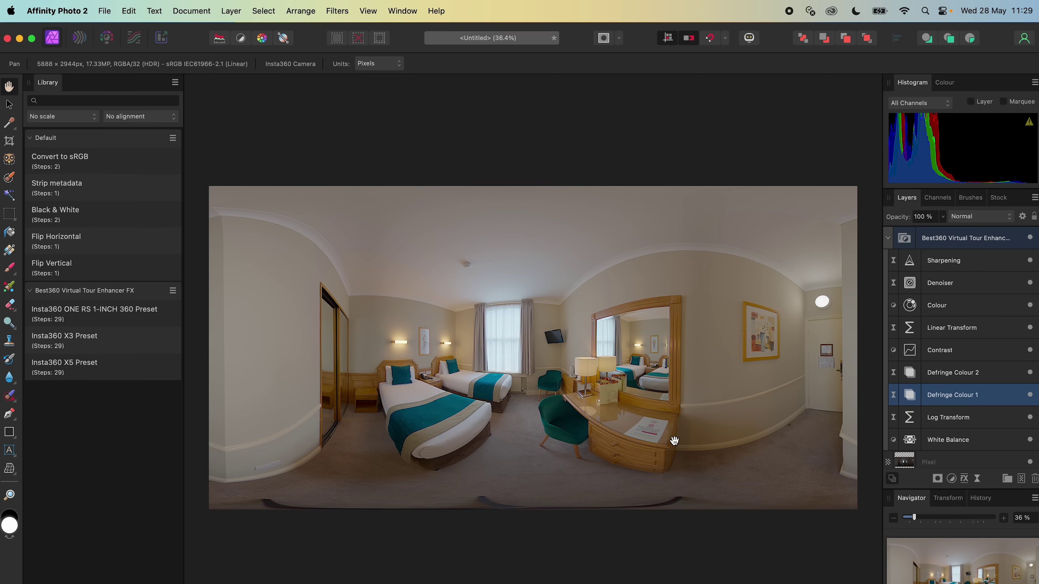
double_click(912, 354)
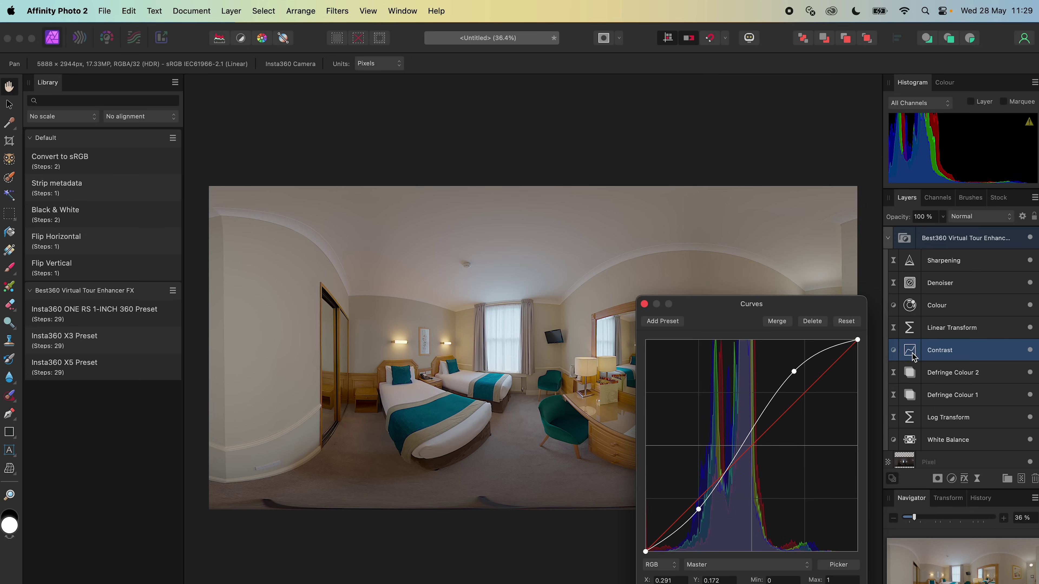
drag(794, 372, 800, 386)
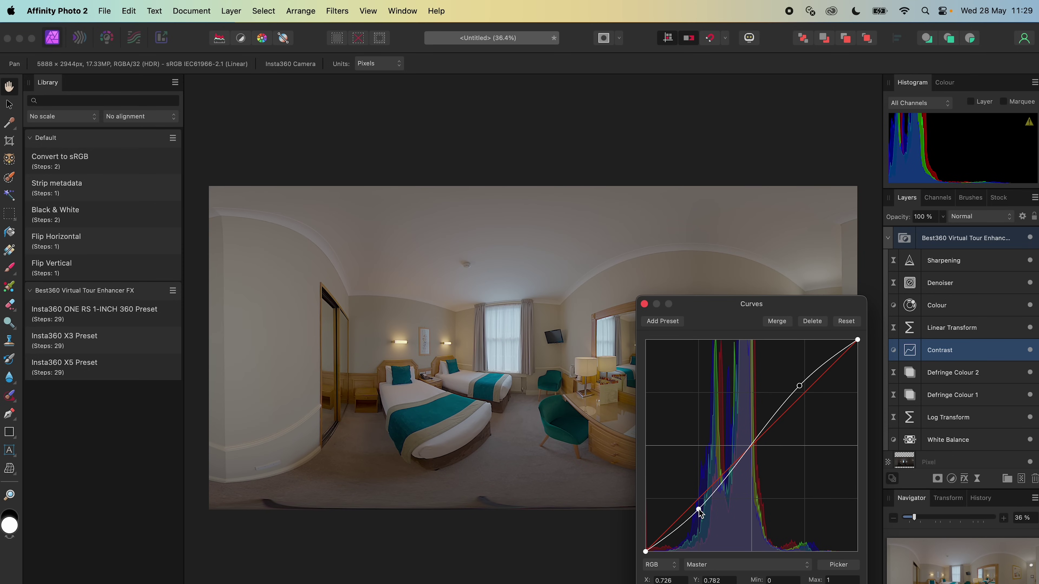
drag(699, 511, 702, 521)
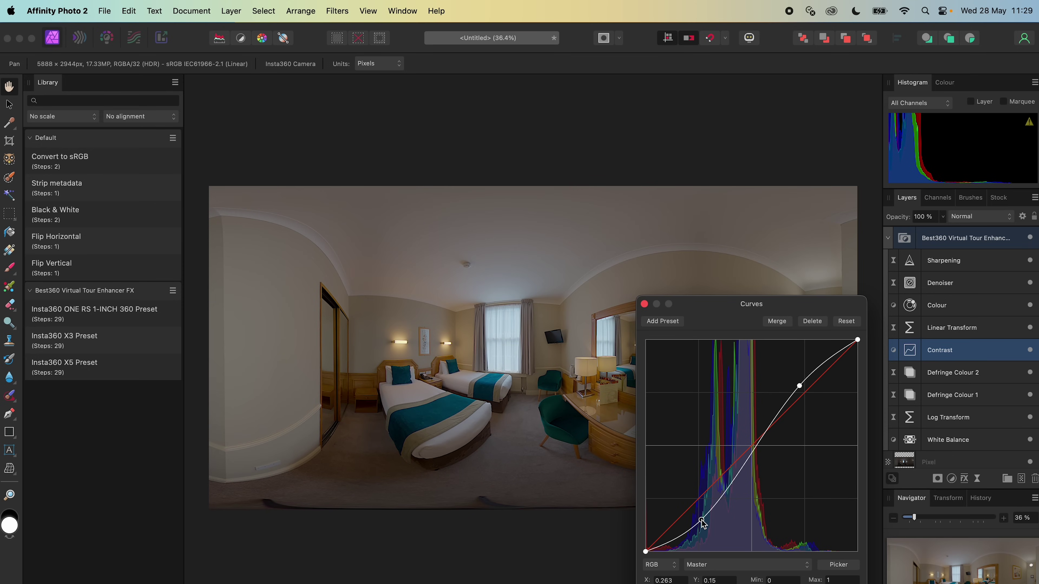
key(super+z)
key(super+z)
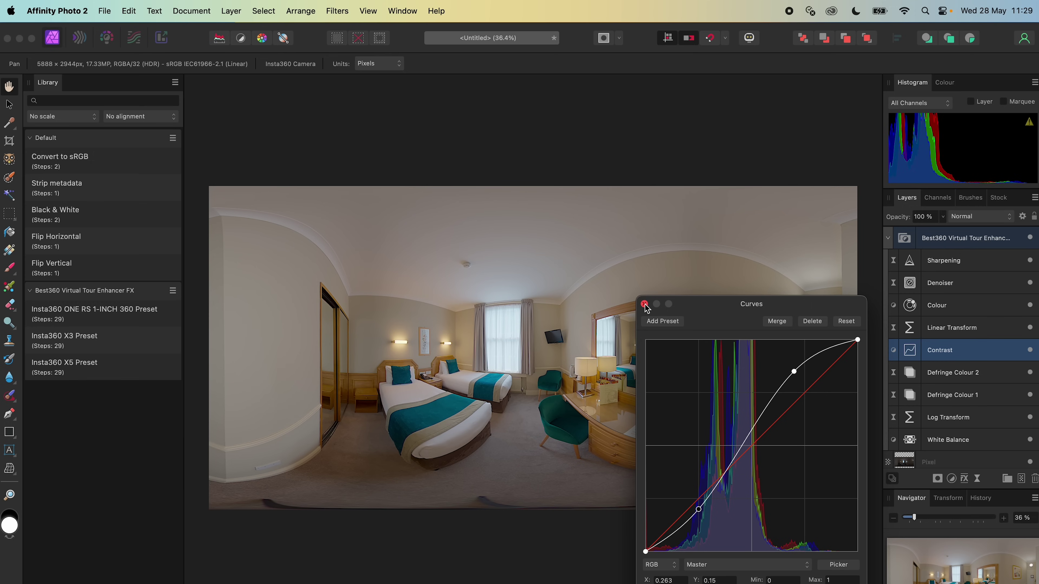
click(644, 305)
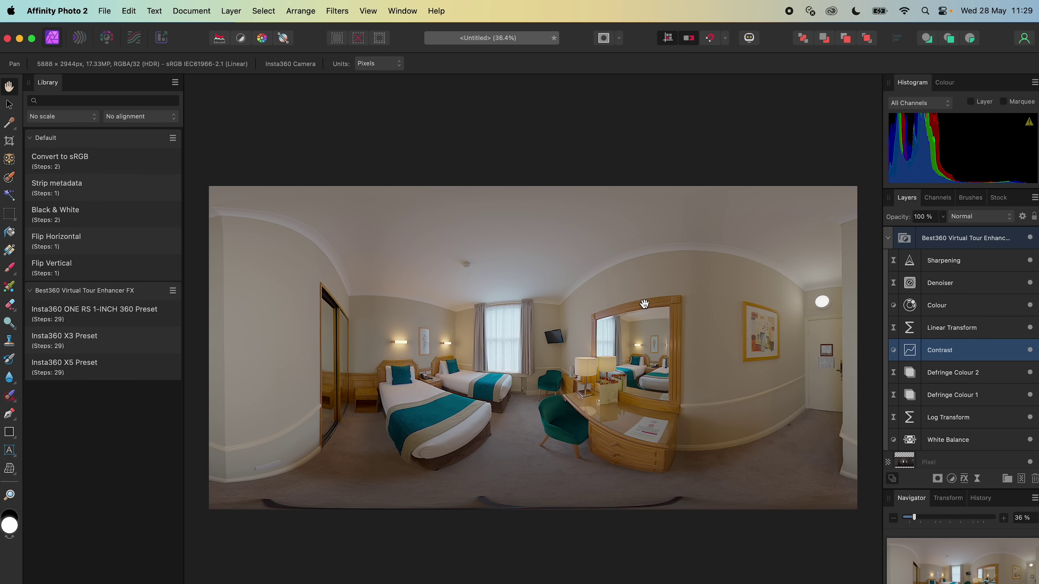
Try lowering the Colour adjustment's saturation in HSL, then revert it to 25 %
double_click(913, 308)
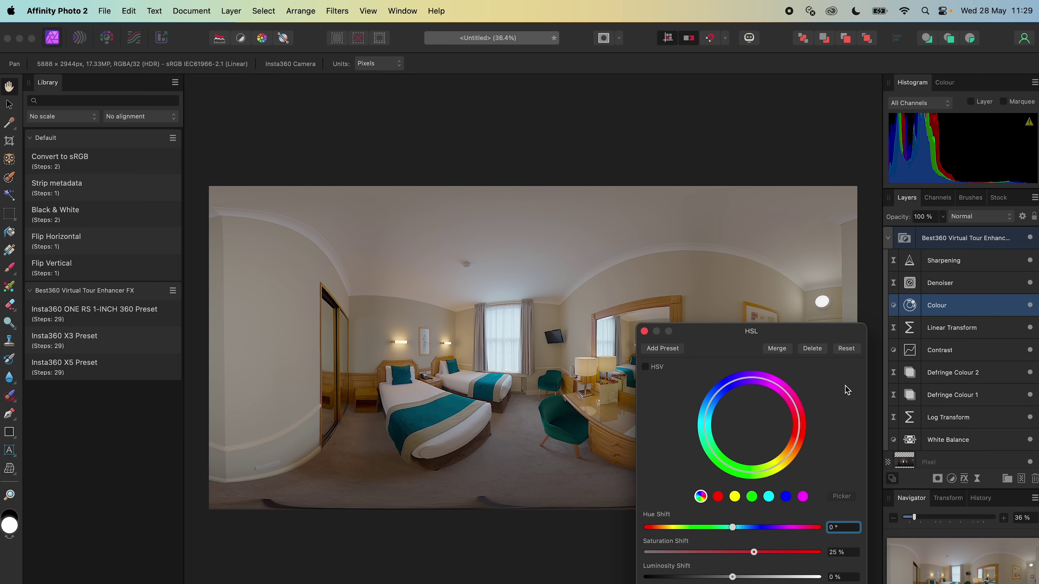
mouse_move(757, 555)
mouse_down()
mouse_move(682, 552)
mouse_move(769, 552)
mouse_up()
key(super+z)
Close HSL, test stronger luminance and colour noise reduction in Denoiser, then undo and close it
click(644, 331)
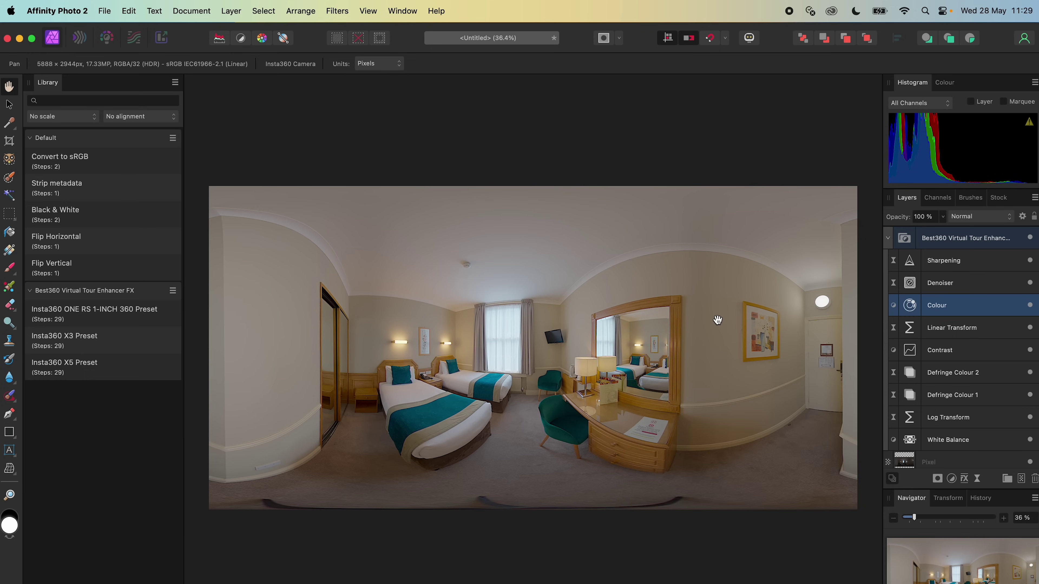
click(910, 284)
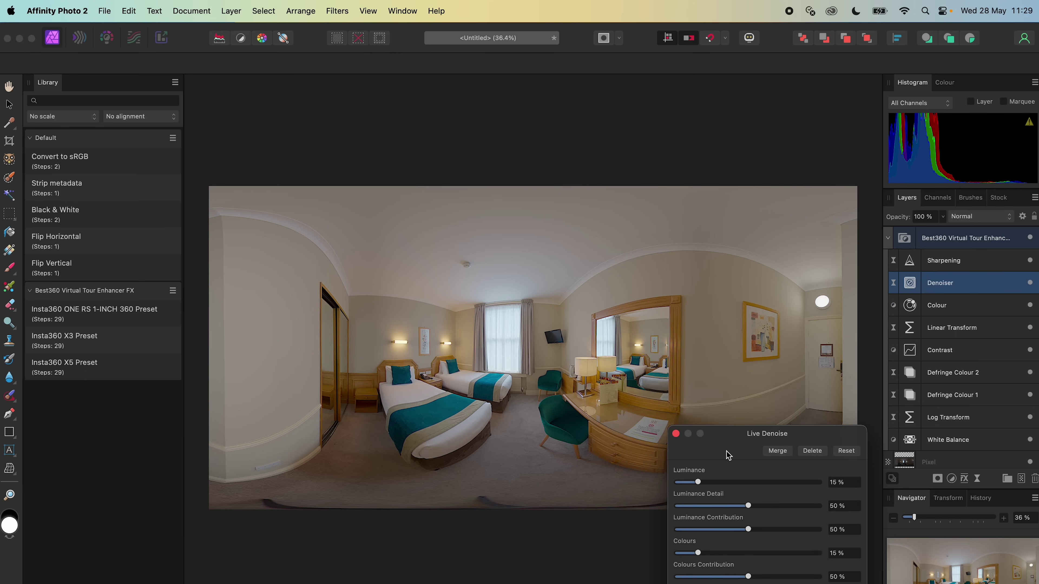
drag(700, 483, 767, 483)
drag(699, 554, 765, 553)
key(super+z)
key(super+z)
click(676, 434)
Try a different Sharpening radius, revert it to 2 px, and close the sharpening settings
double_click(911, 262)
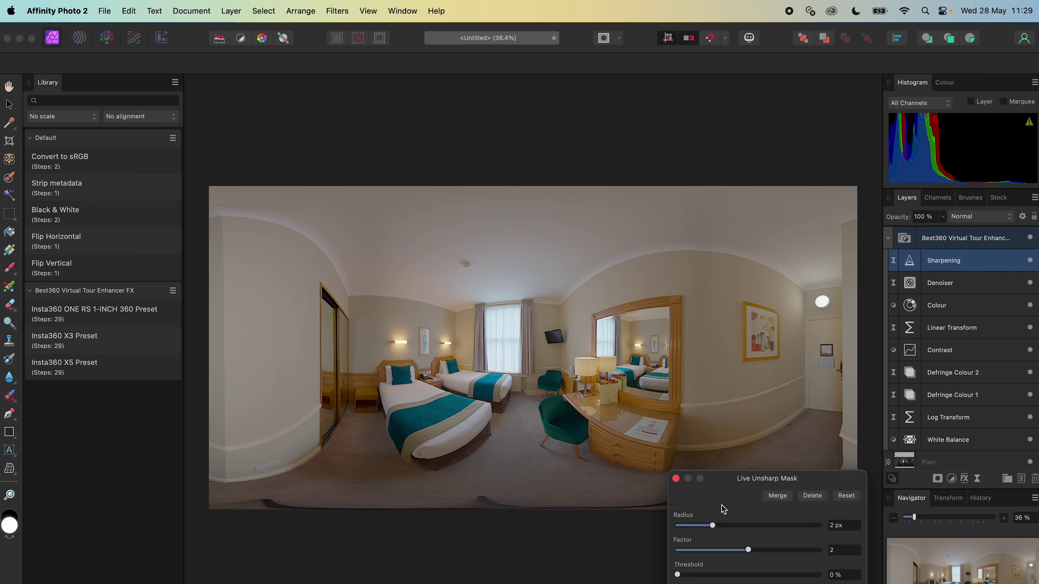
click(714, 527)
mouse_move(714, 527)
mouse_down()
mouse_move(683, 527)
mouse_move(731, 529)
mouse_up()
key(super+z)
click(675, 479)
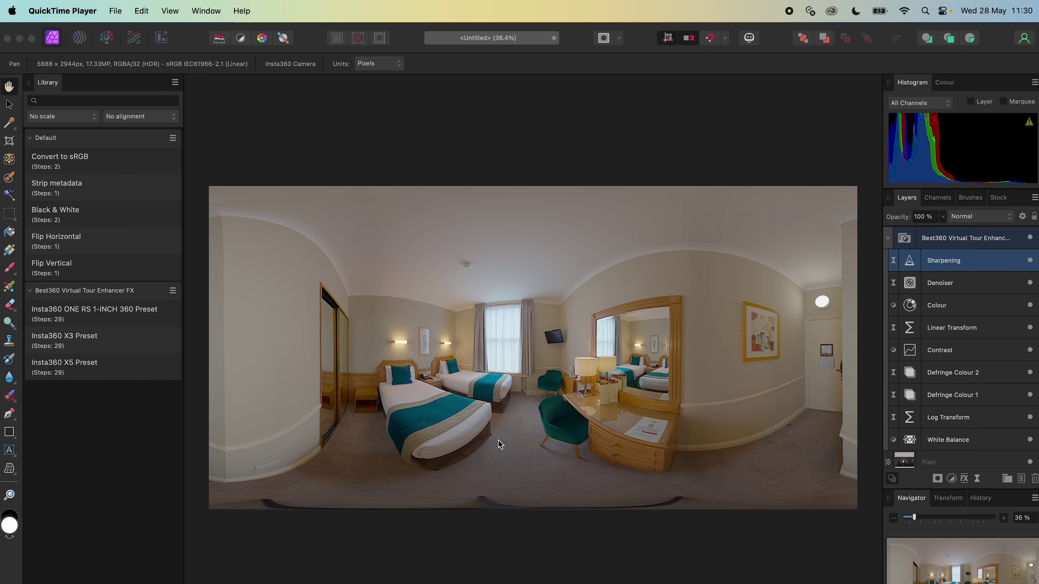
click(498, 440)
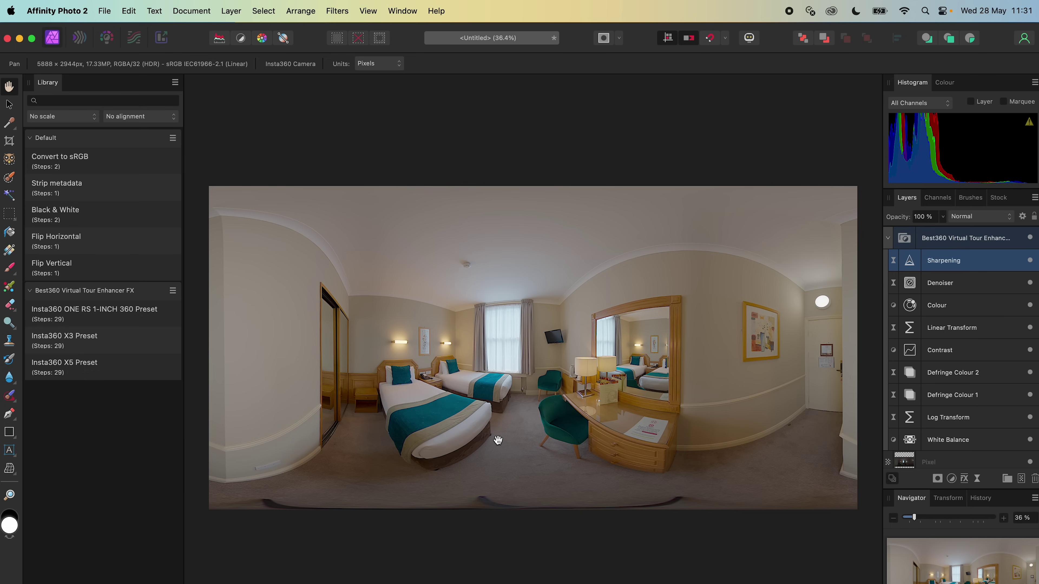
Apply a live equirectangular projection to the Pixel layer, set heading to 90° and recentre the coordinate system
click(914, 463)
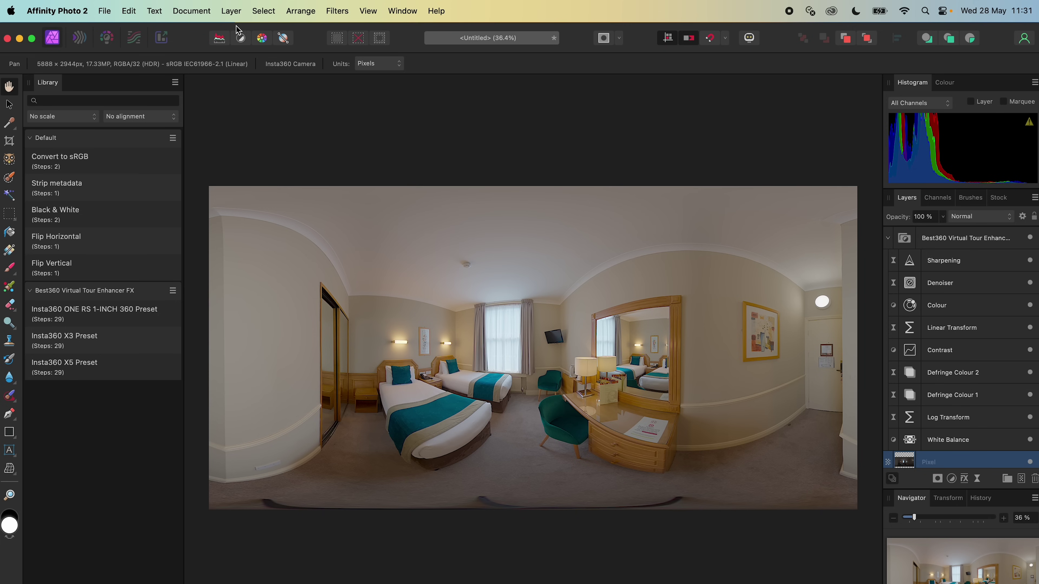
click(233, 11)
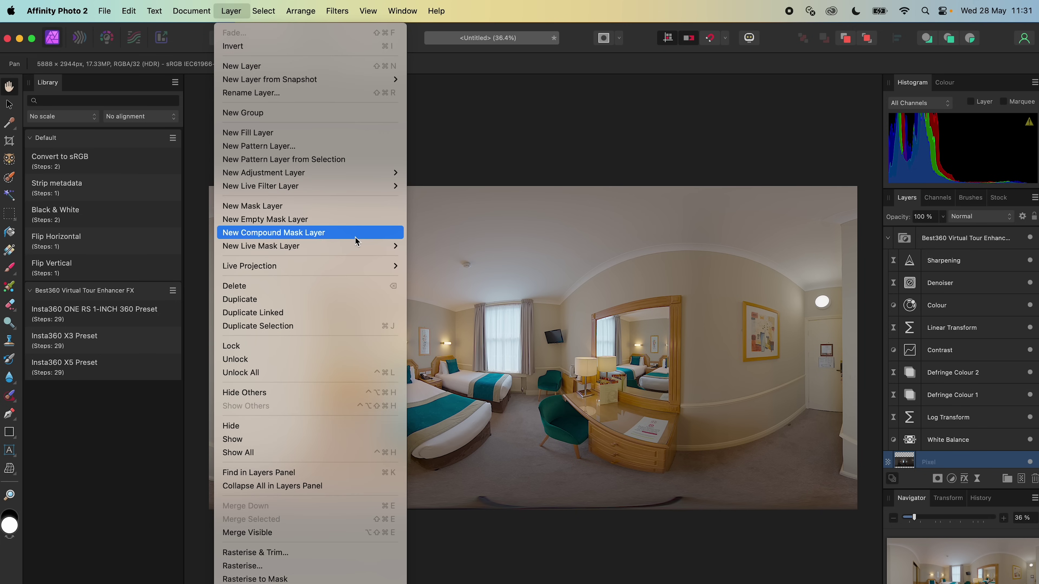
mouse_move(386, 268)
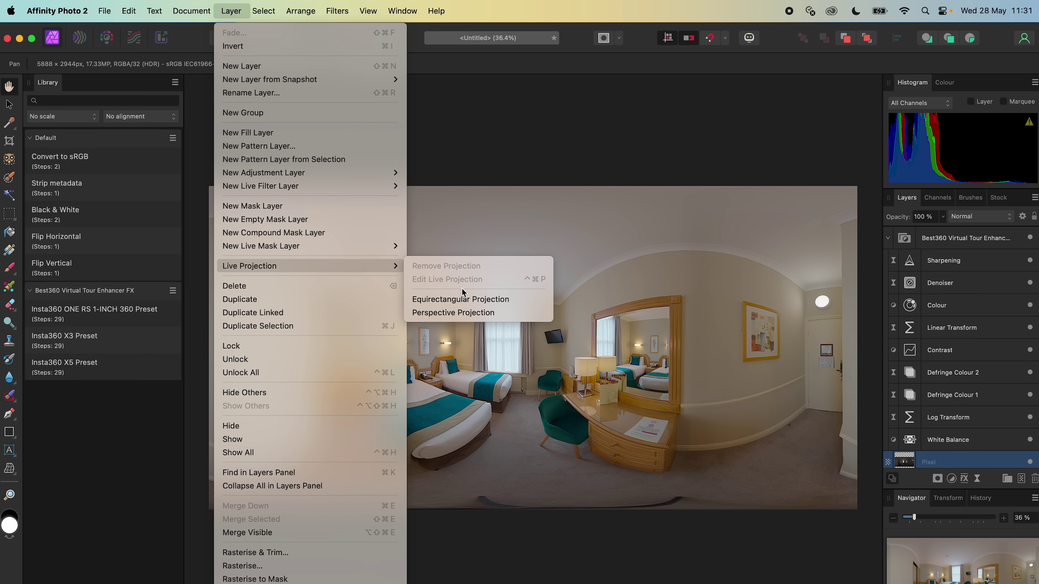
click(467, 301)
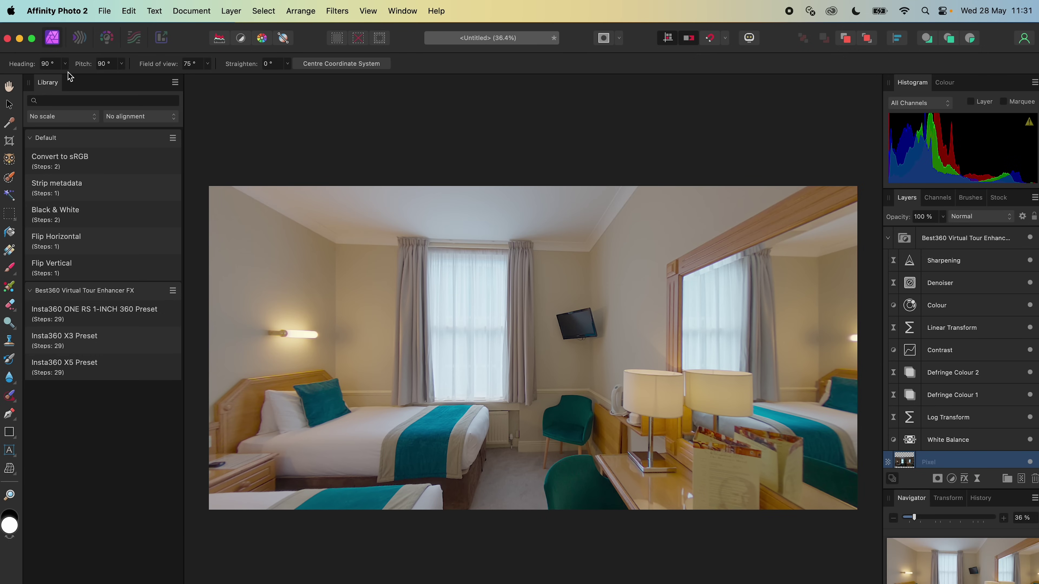
click(65, 63)
drag(65, 78, 79, 77)
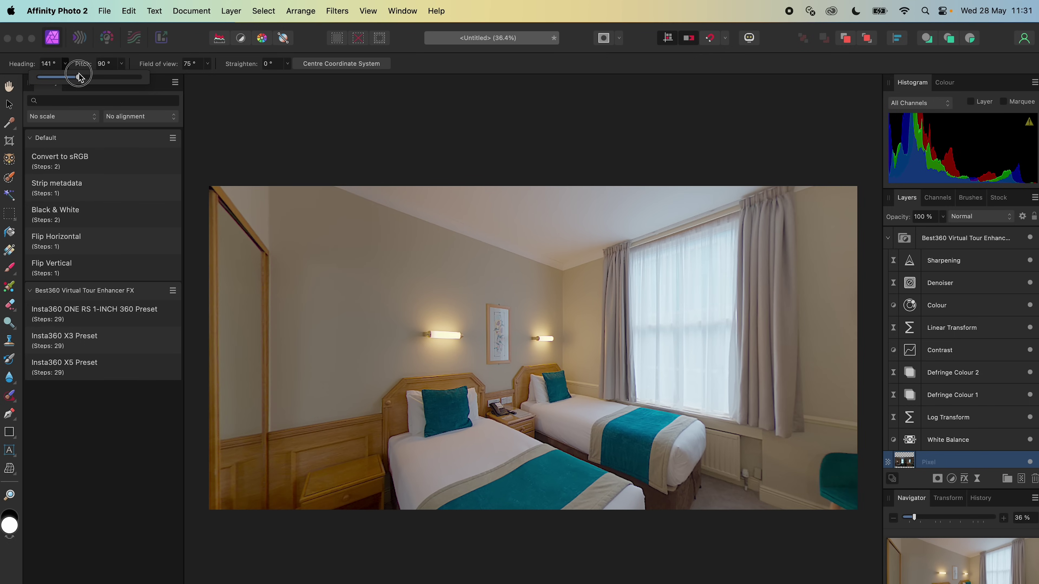
click(325, 64)
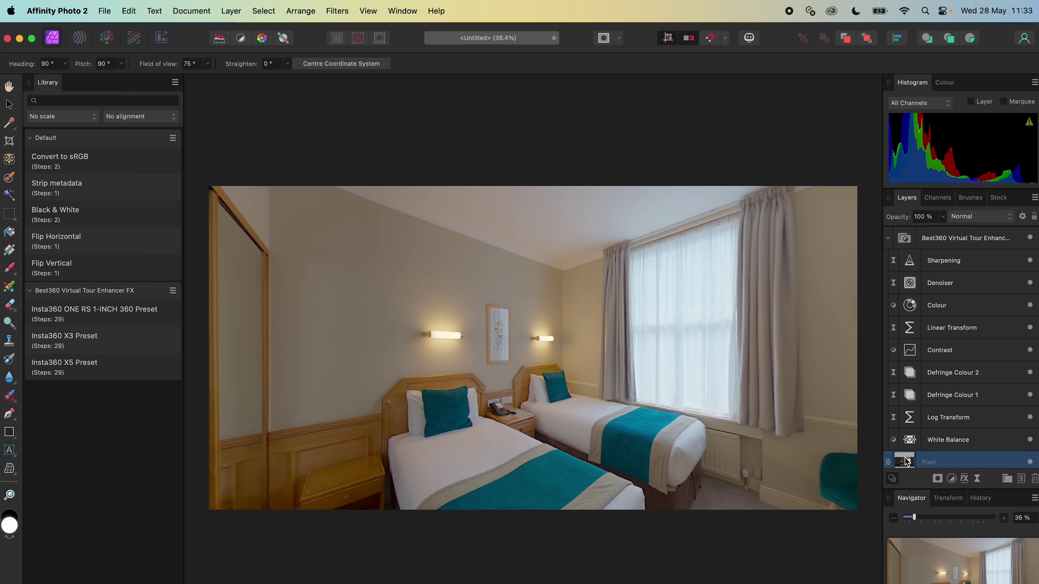
Resume editing the live projection and set Pitch to 179° to look straight at the floor
click(226, 11)
mouse_move(380, 269)
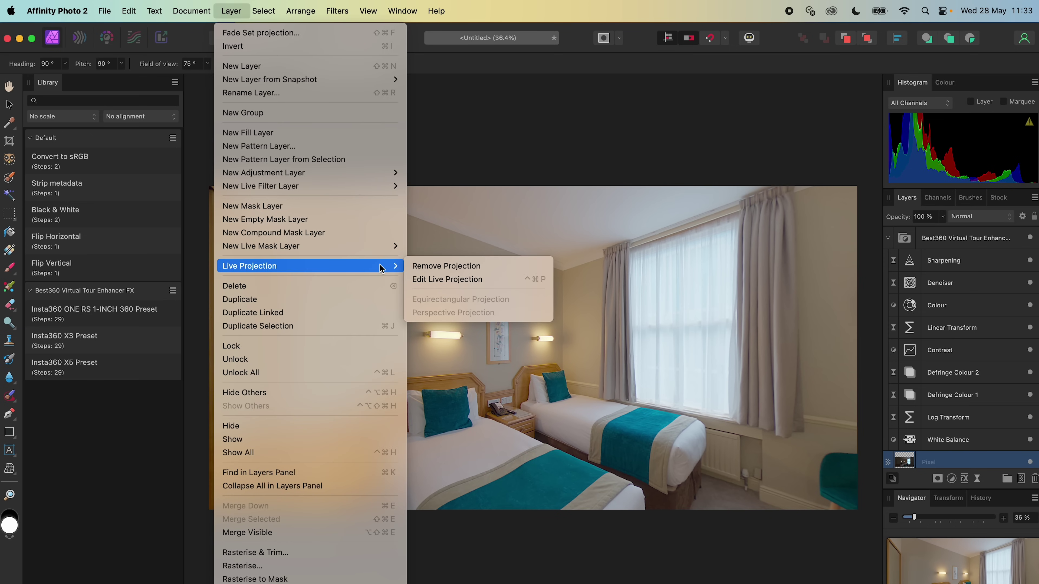
click(454, 280)
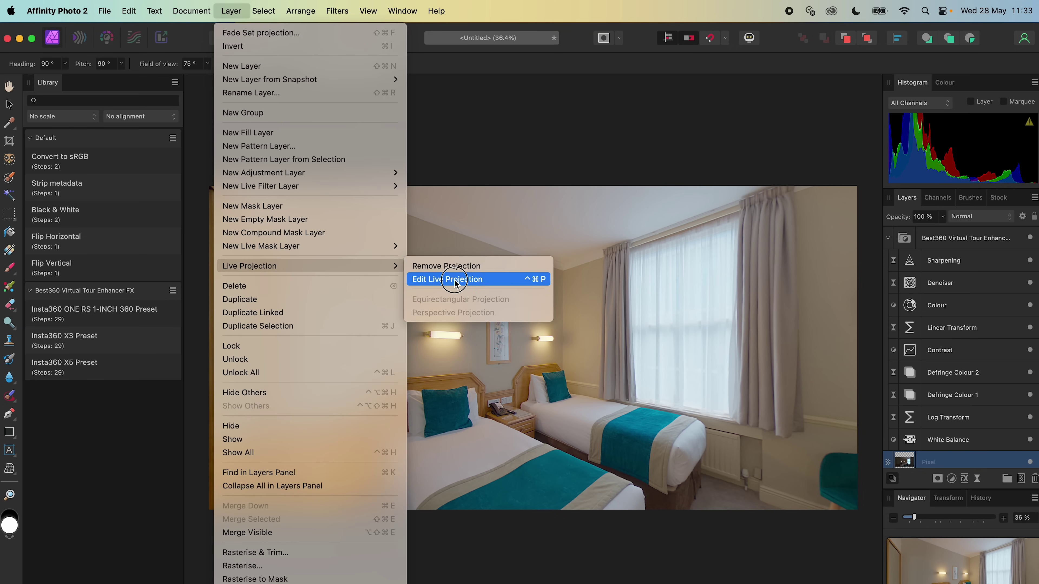
click(121, 64)
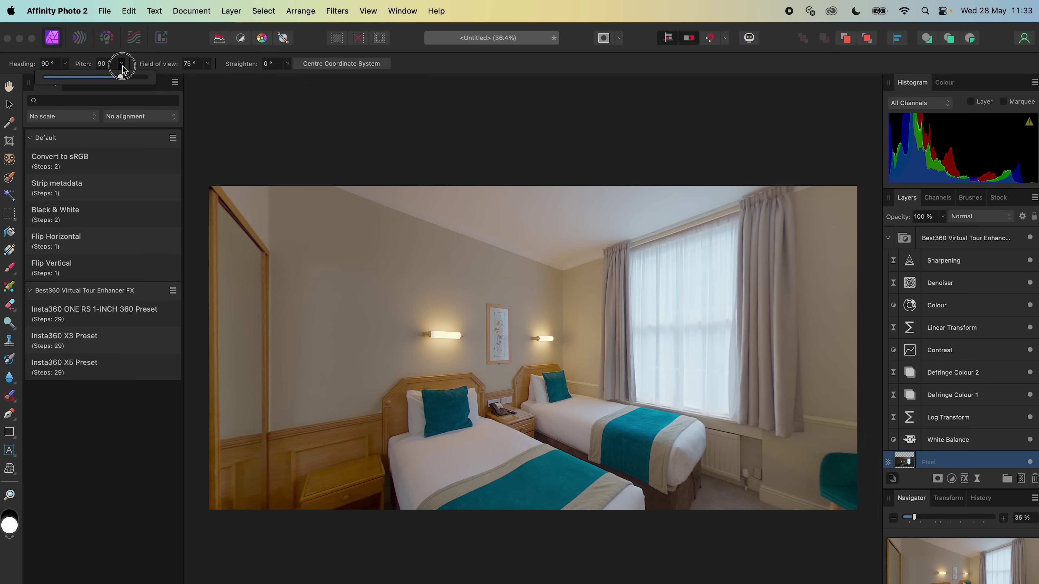
drag(122, 80, 156, 81)
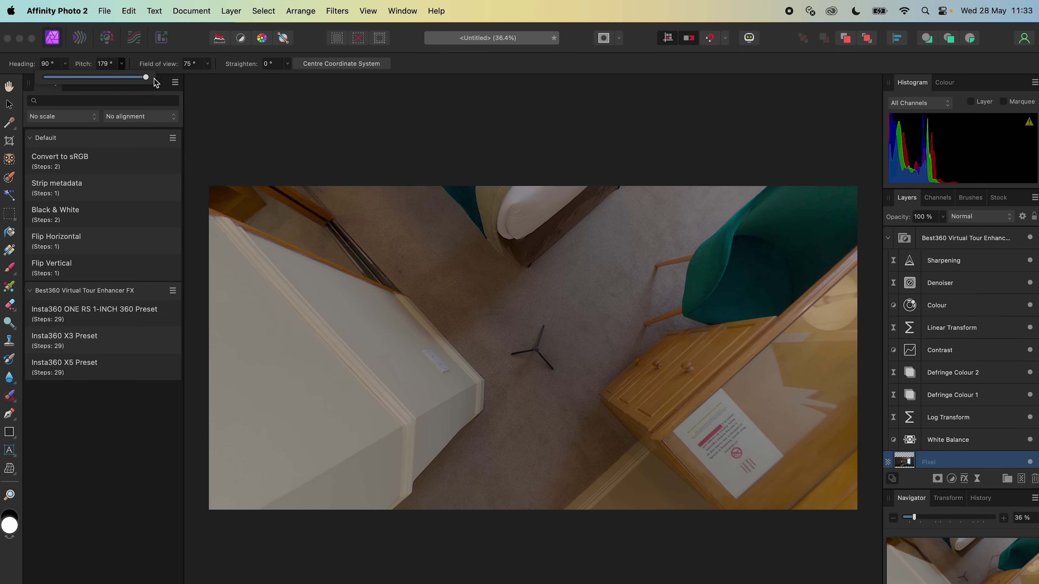
Paint out the tripod legs on the carpet with the Inpainting Brush at 180 px width
click(12, 399)
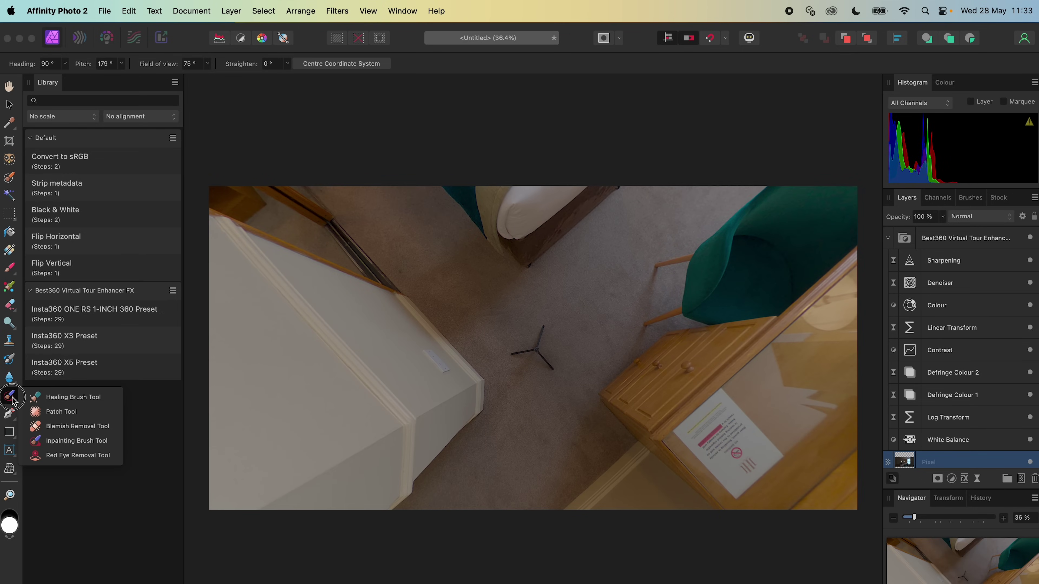
click(93, 447)
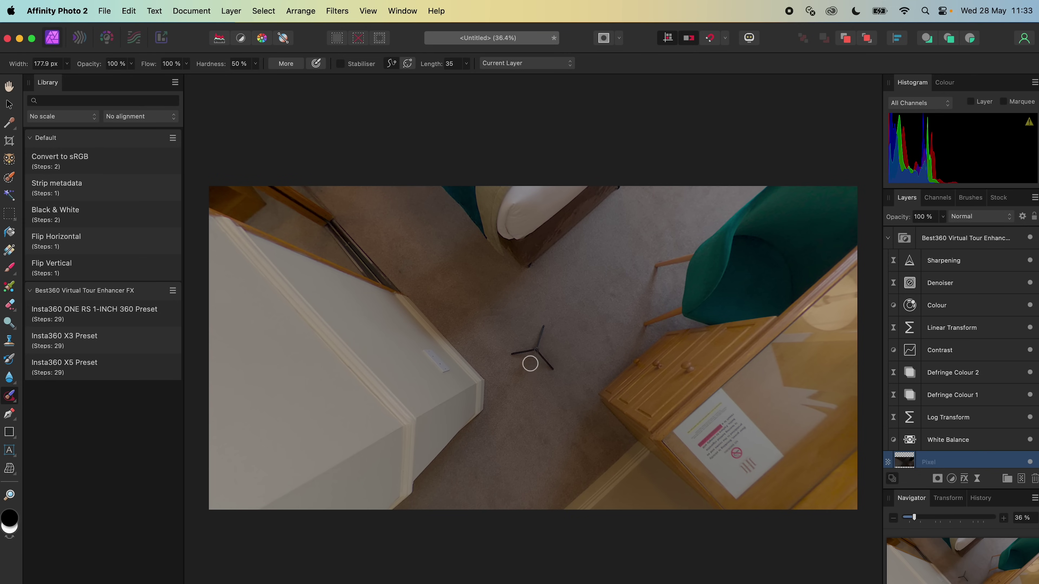
click(66, 63)
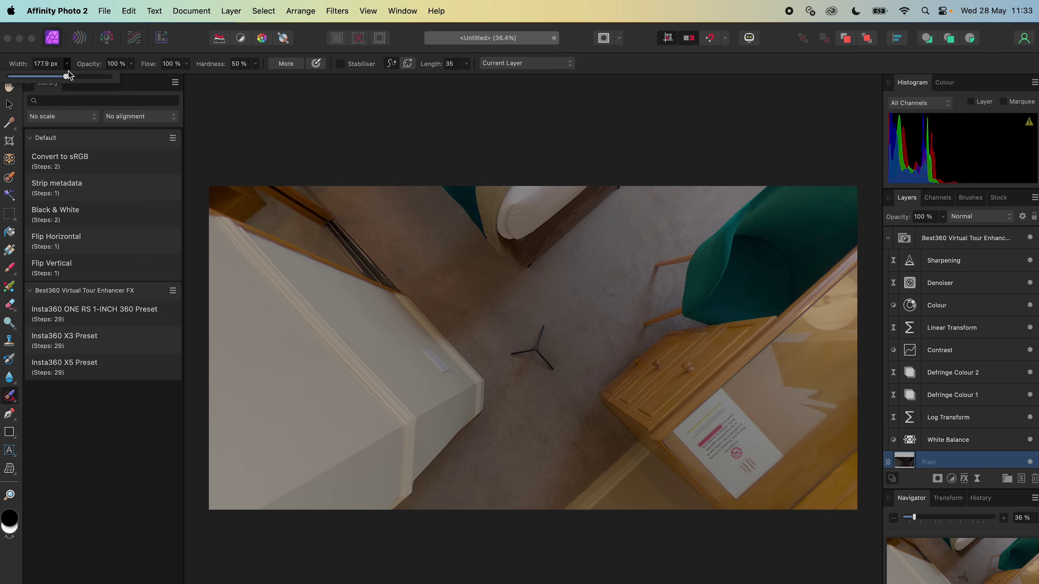
drag(67, 77, 70, 80)
click(516, 357)
mouse_move(509, 355)
mouse_down()
mouse_move(536, 350)
mouse_move(542, 329)
mouse_move(537, 352)
mouse_move(552, 371)
mouse_up()
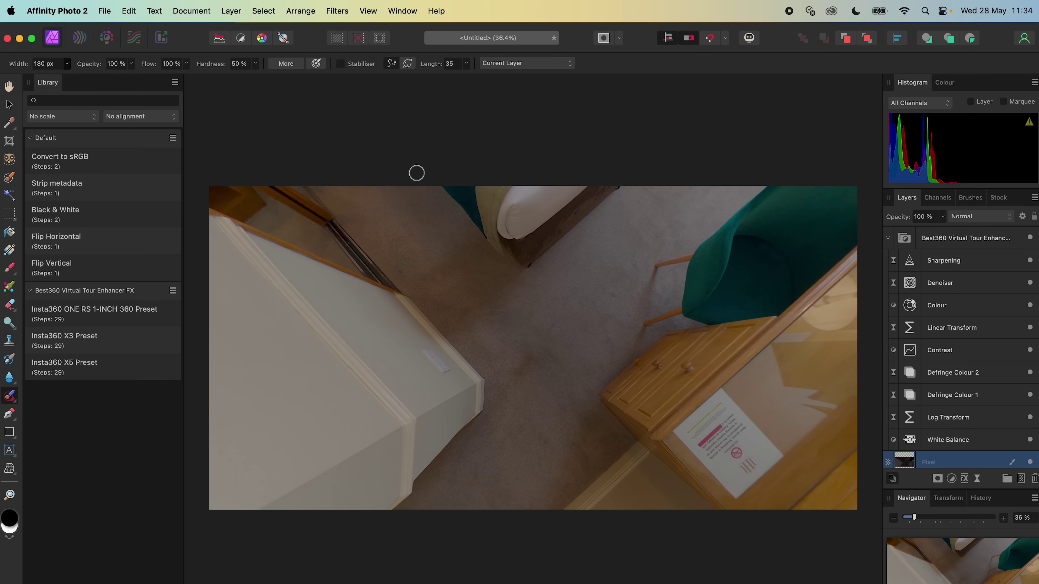
Remove the live projection and open JPEG export settings at 5888 × 2944 px
click(232, 12)
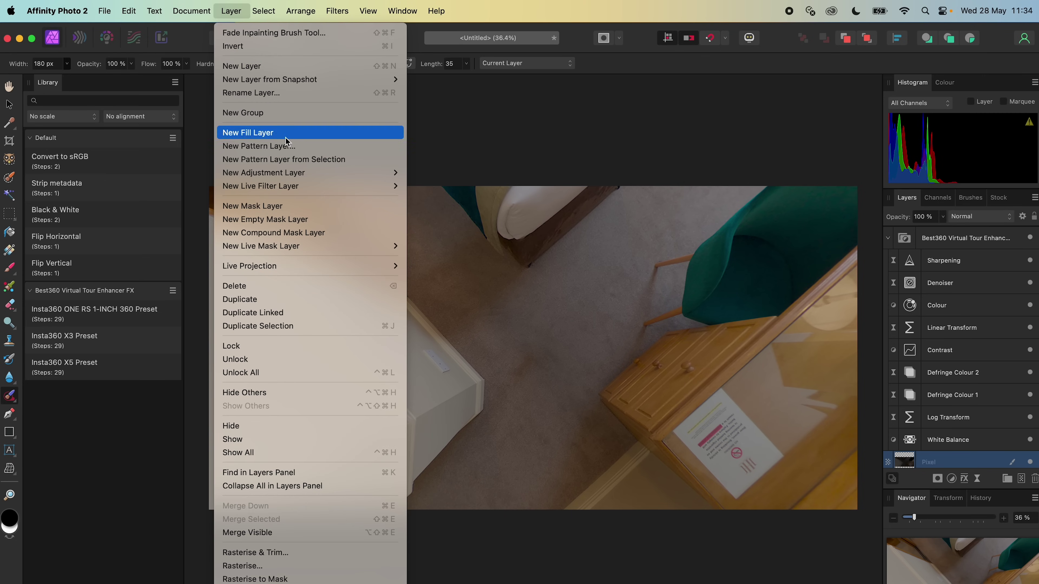
mouse_move(374, 267)
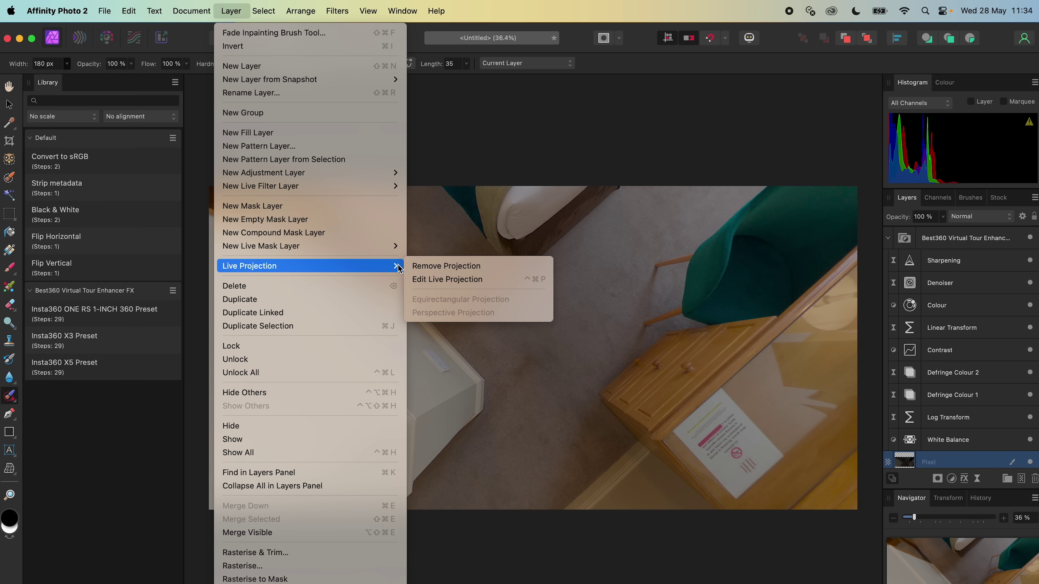
click(422, 268)
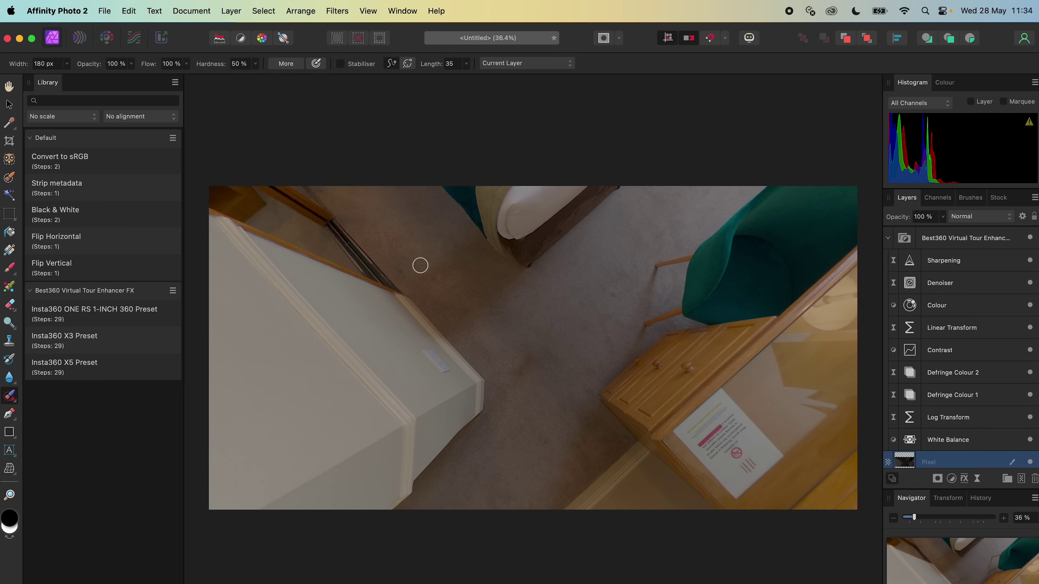
click(105, 11)
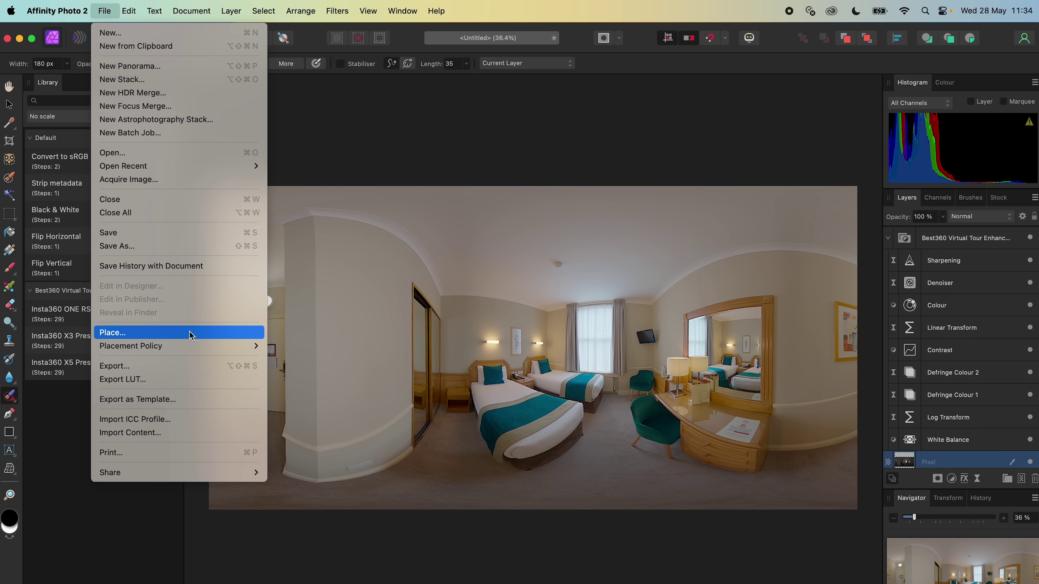
click(189, 366)
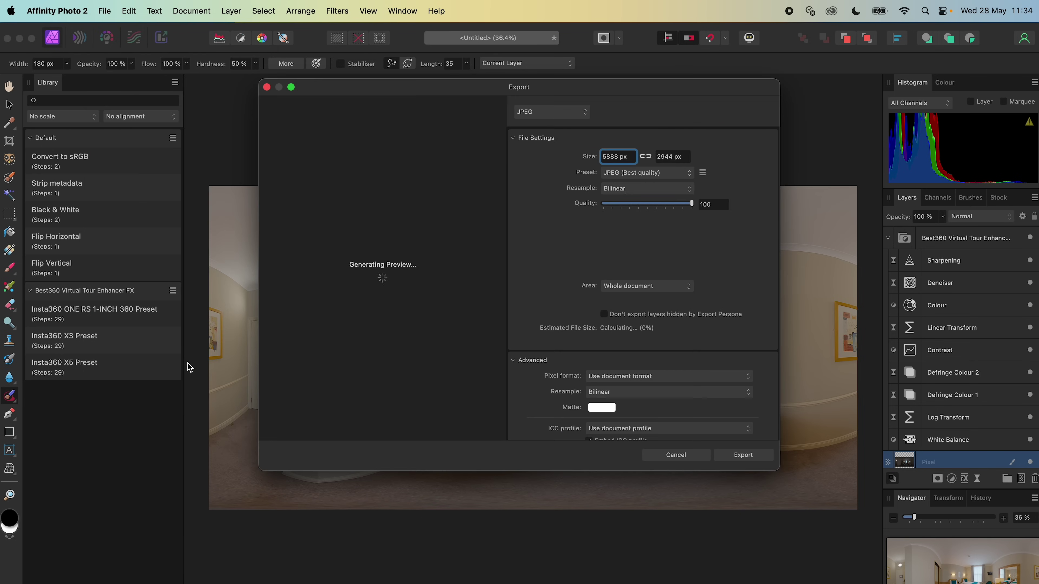
Keep the JPEG (Best quality) export preset and continue to the save dialog
click(655, 173)
click(656, 176)
click(746, 457)
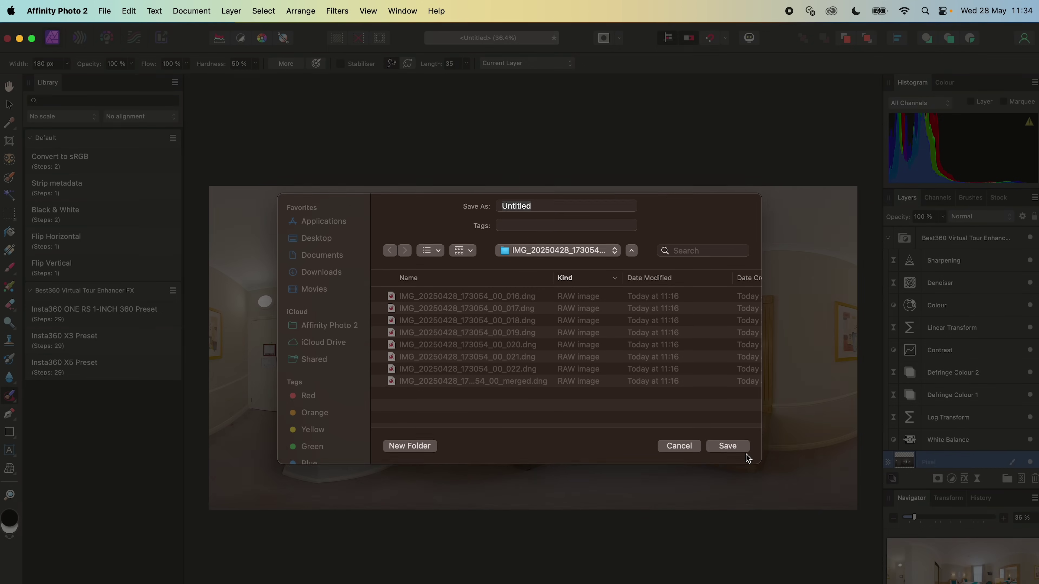
Save the export as harcourt-hotel-room-3 in Virtual Tours > X5 Demo > Harcourt Hotel Room > Exports
click(343, 258)
scroll(436, 385, down, 5)
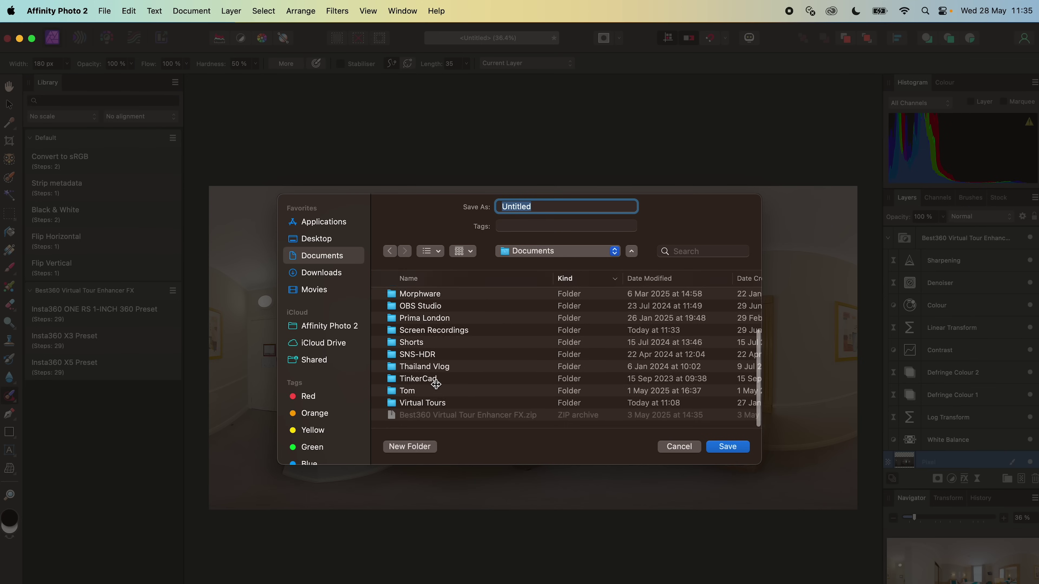
double_click(457, 407)
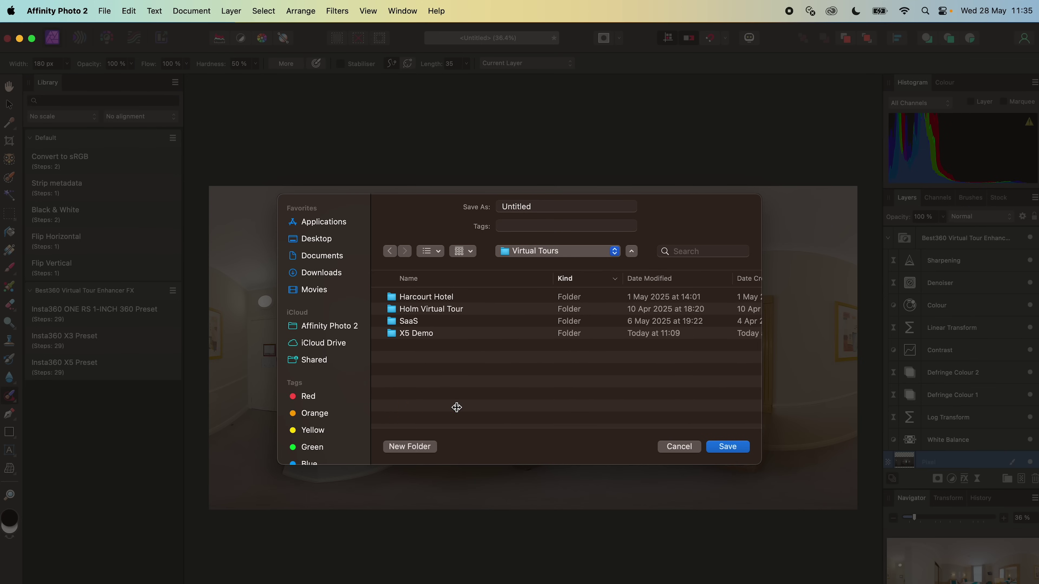
click(453, 333)
double_click(453, 334)
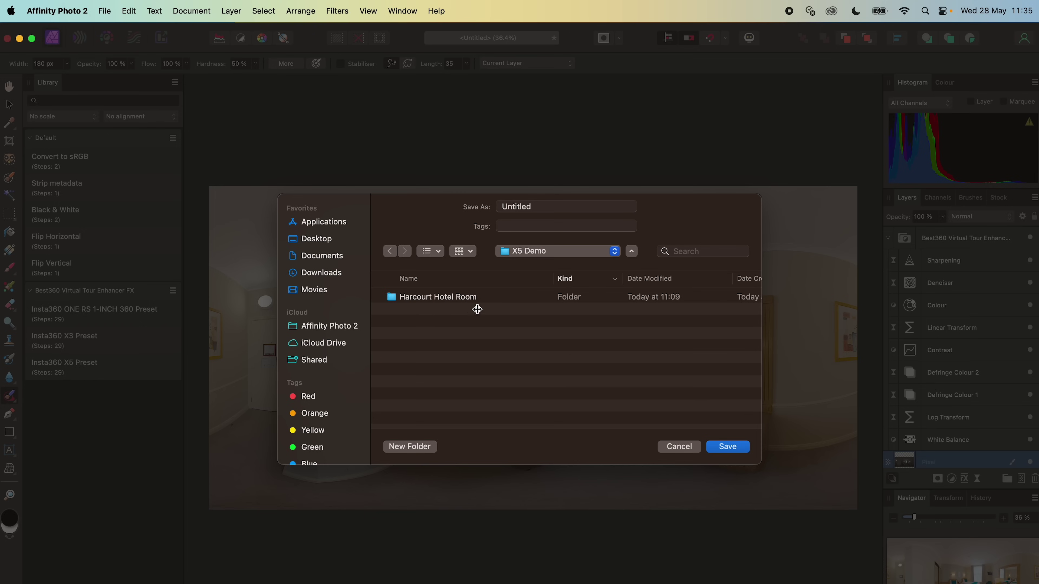
double_click(489, 297)
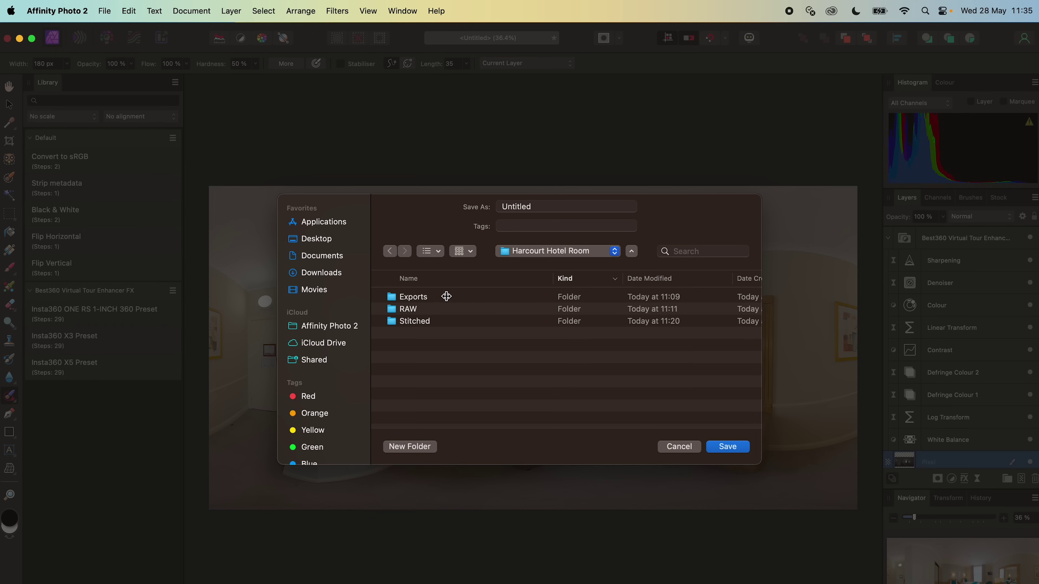
double_click(437, 297)
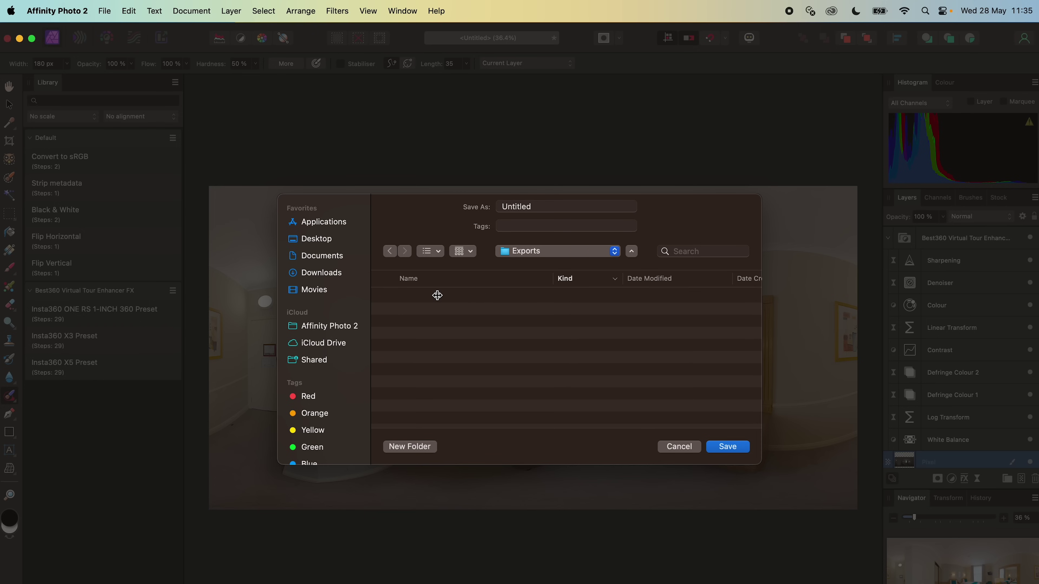
double_click(535, 206)
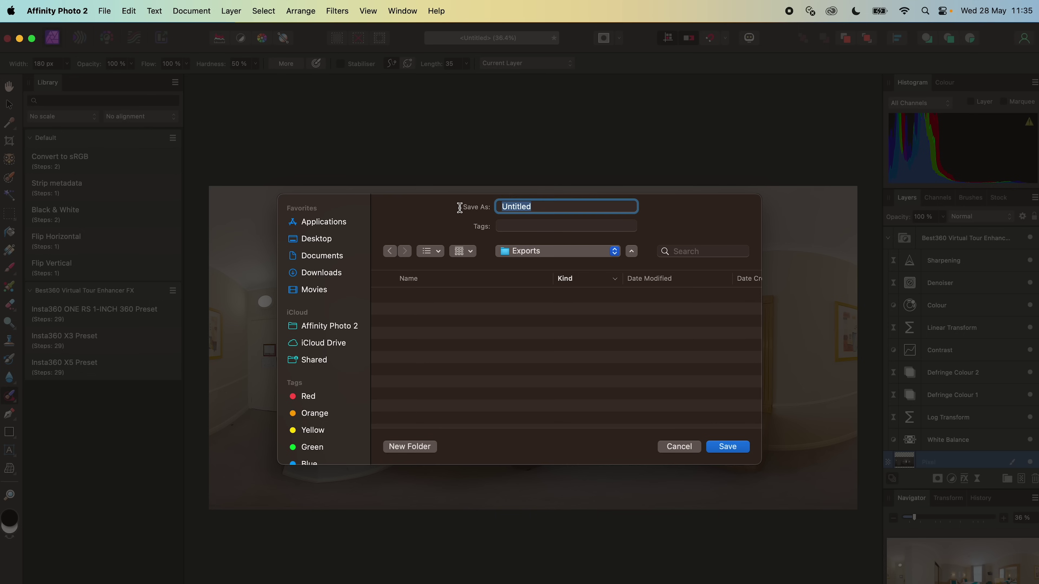
text(harcourt-hotel-room-3)
click(731, 449)
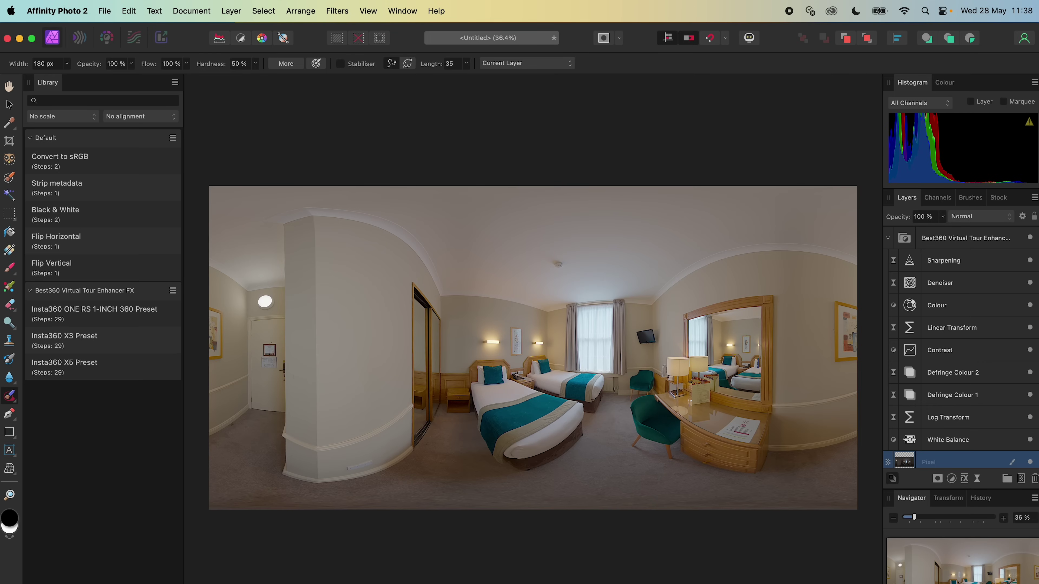
Open harcourt-hotel-room-3.jpg from the Exports folder in Insta360 Studio's 360 viewer
key(super+Tab)
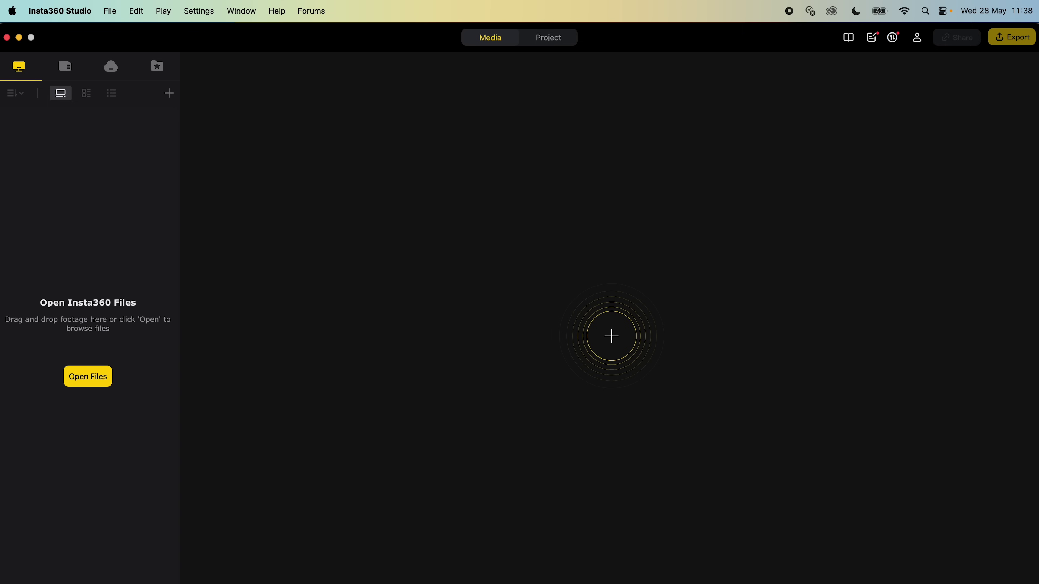
click(77, 385)
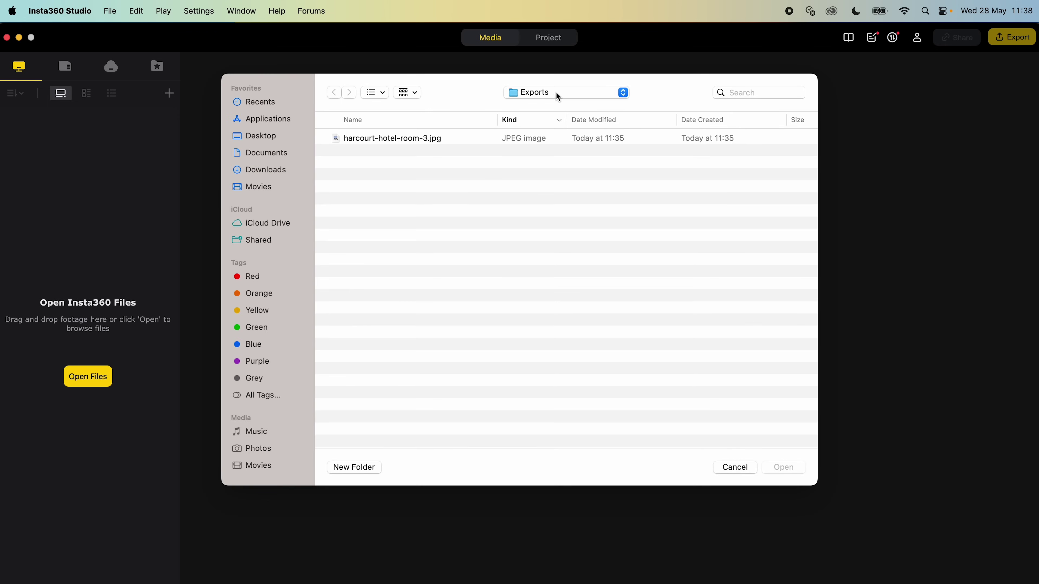
click(557, 97)
click(566, 116)
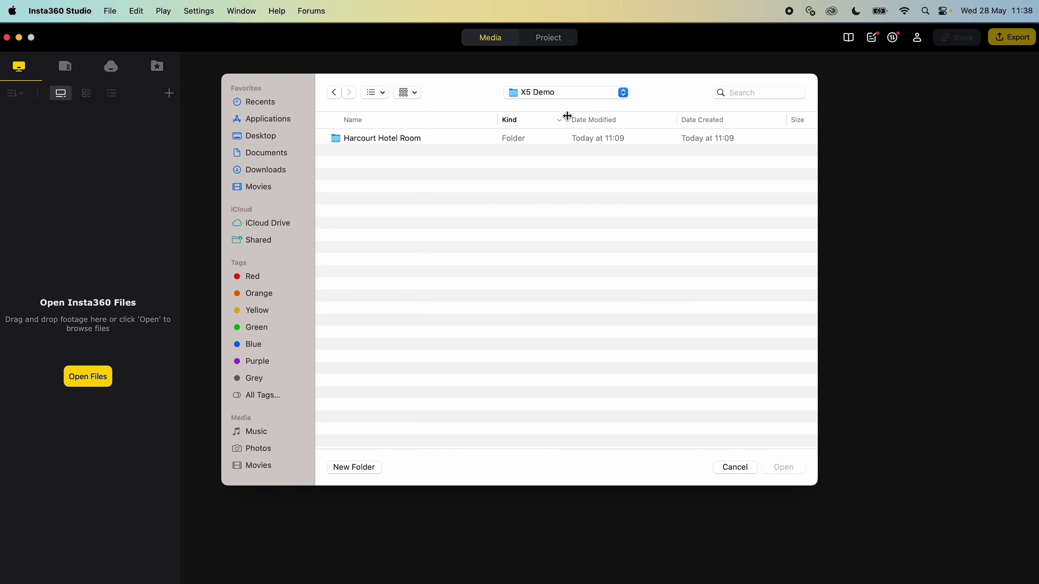
double_click(429, 139)
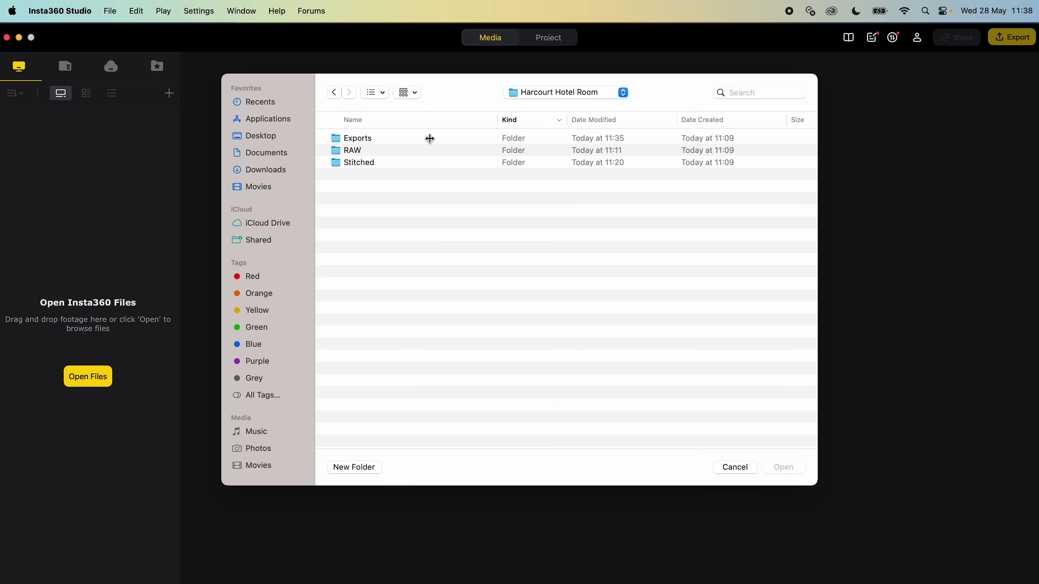
double_click(383, 138)
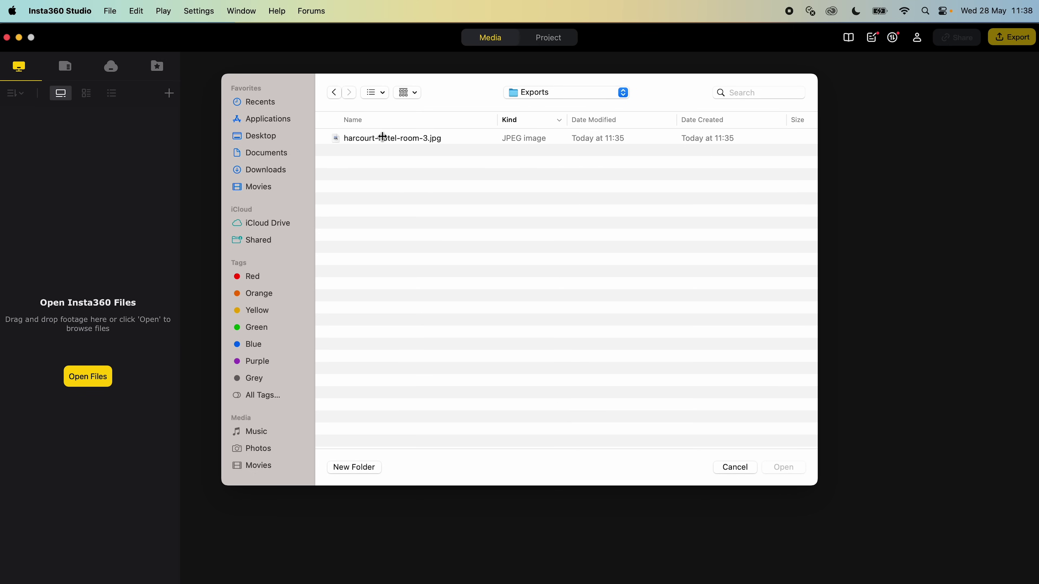
click(456, 138)
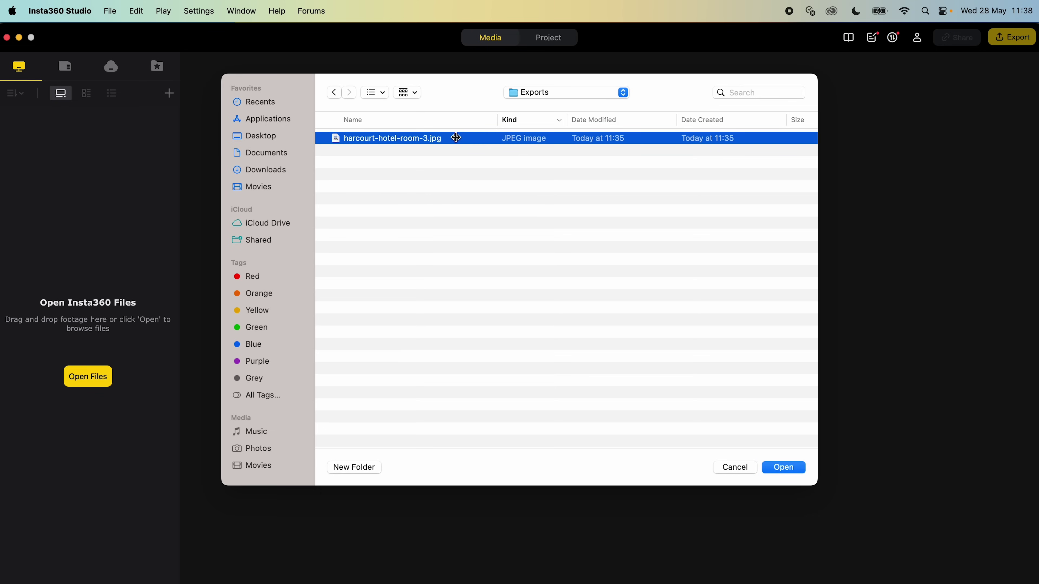
click(781, 467)
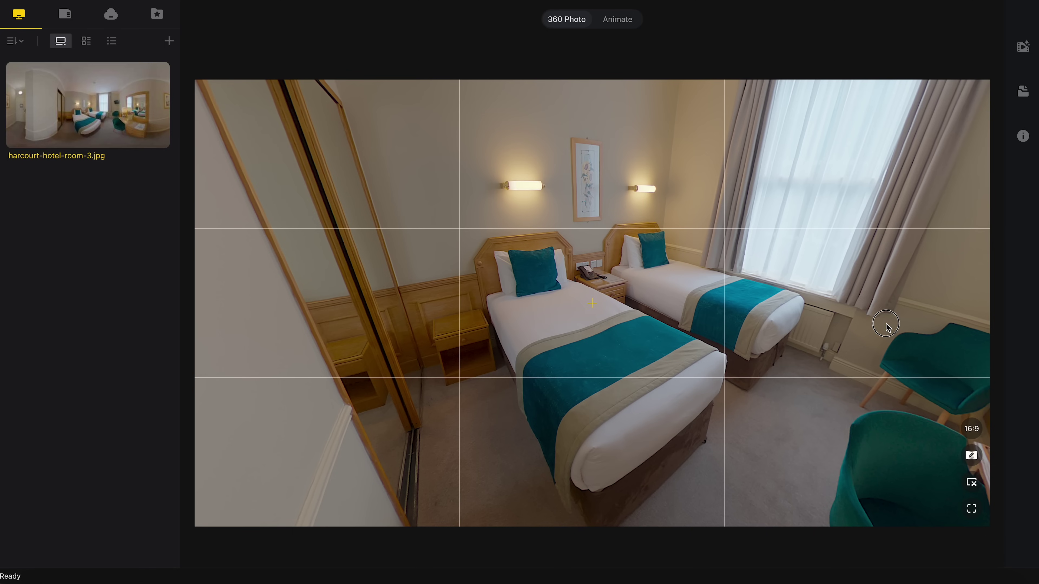
Pan the 360° view past the window, desk, wall picture, door, wardrobe and beds
drag(885, 324, 521, 405)
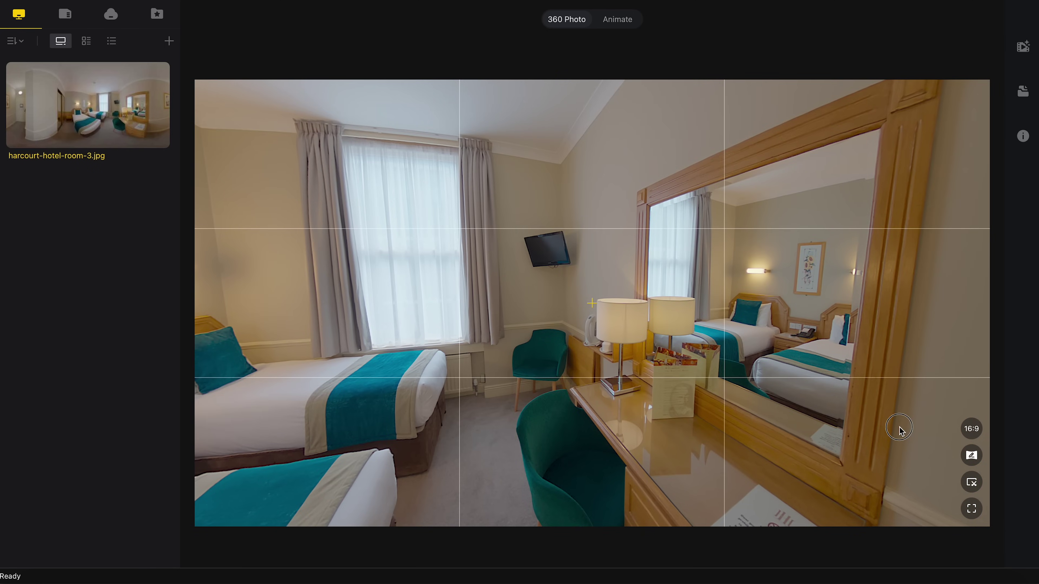
drag(899, 429, 485, 366)
drag(777, 373, 369, 425)
drag(850, 392, 377, 421)
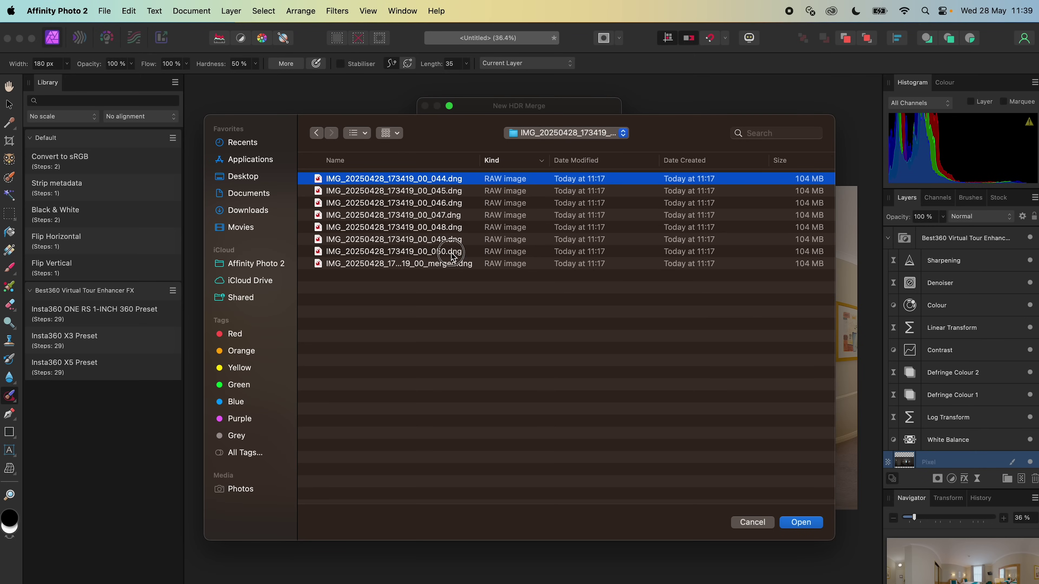
Merge DNG shots 044–050 into a new HDR document with automatic alignment turned off
shift+click(452, 252)
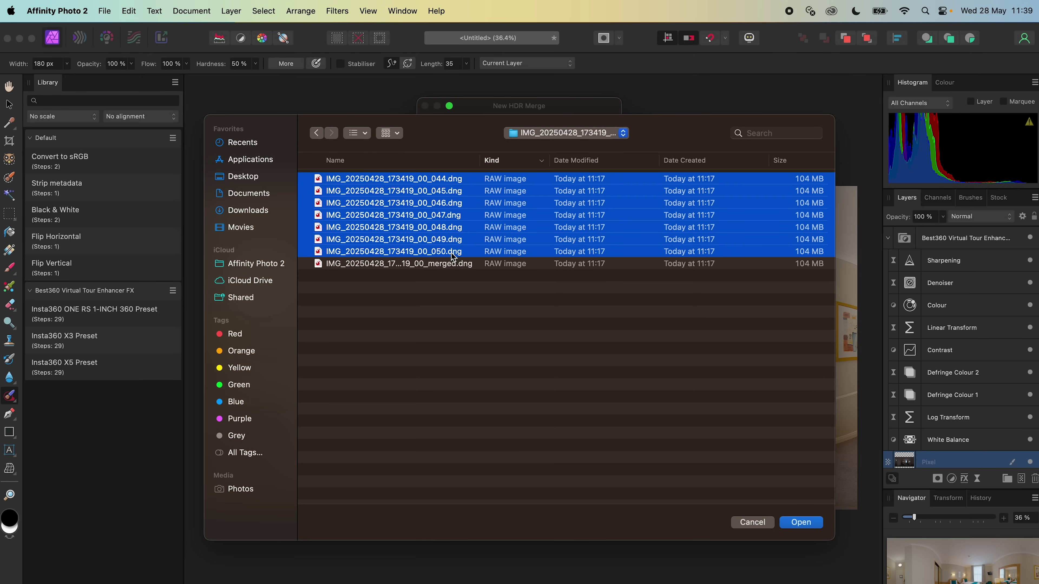
click(801, 522)
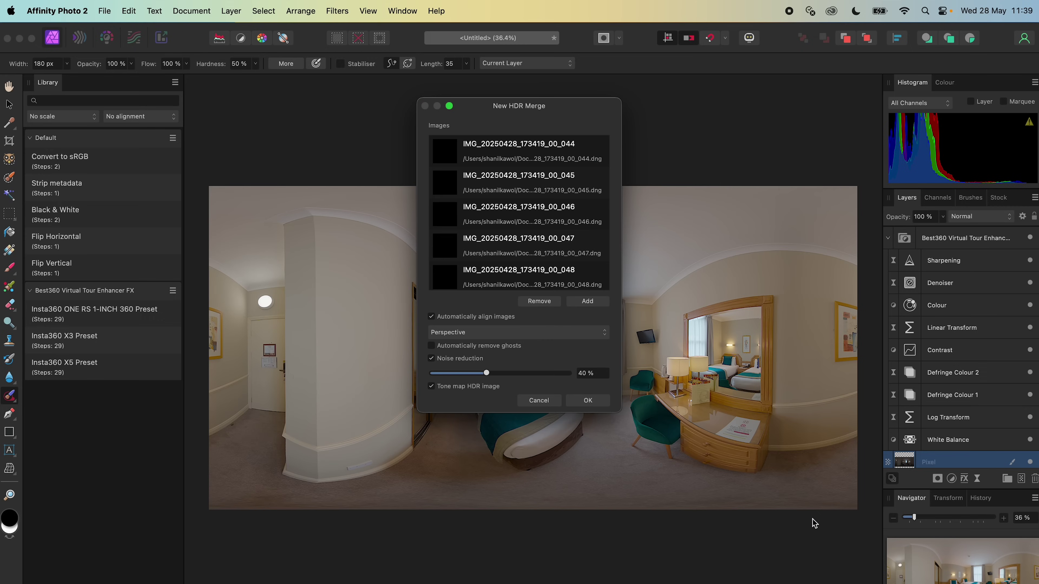
click(494, 318)
click(588, 401)
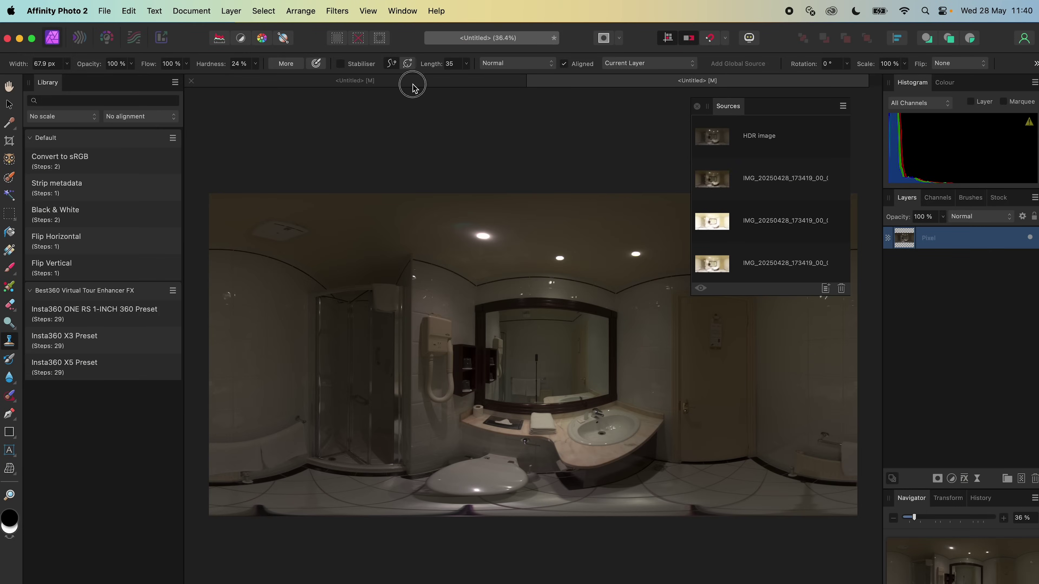
Copy the Best360 adjustment group from the hotel-room document
click(413, 83)
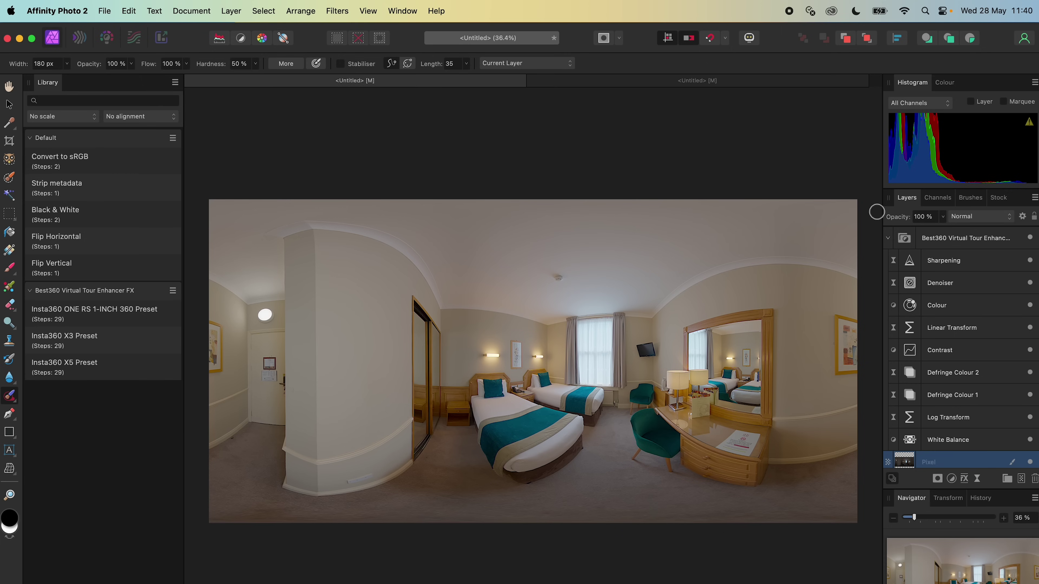
click(937, 246)
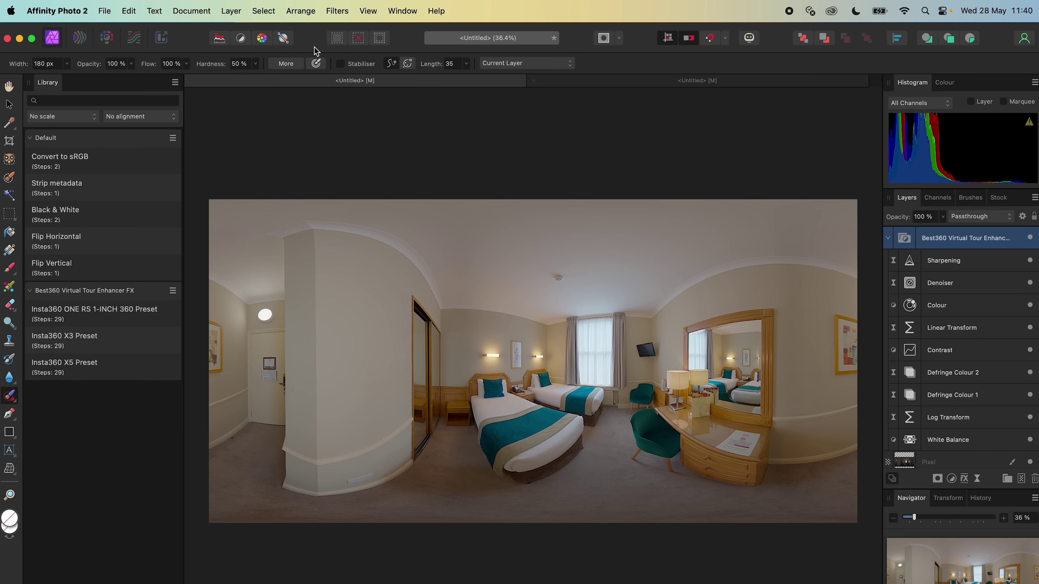
click(129, 12)
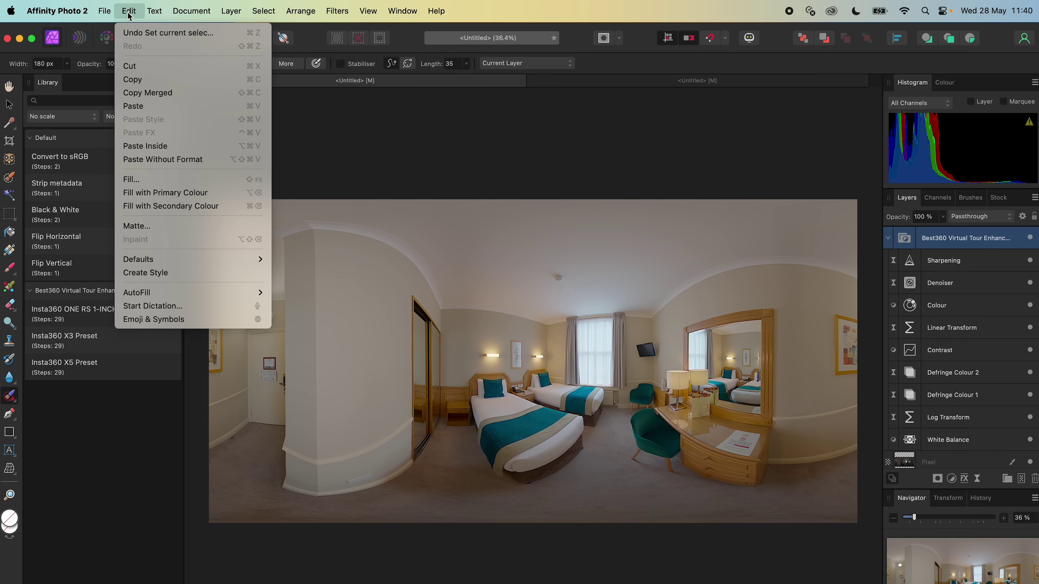
click(144, 80)
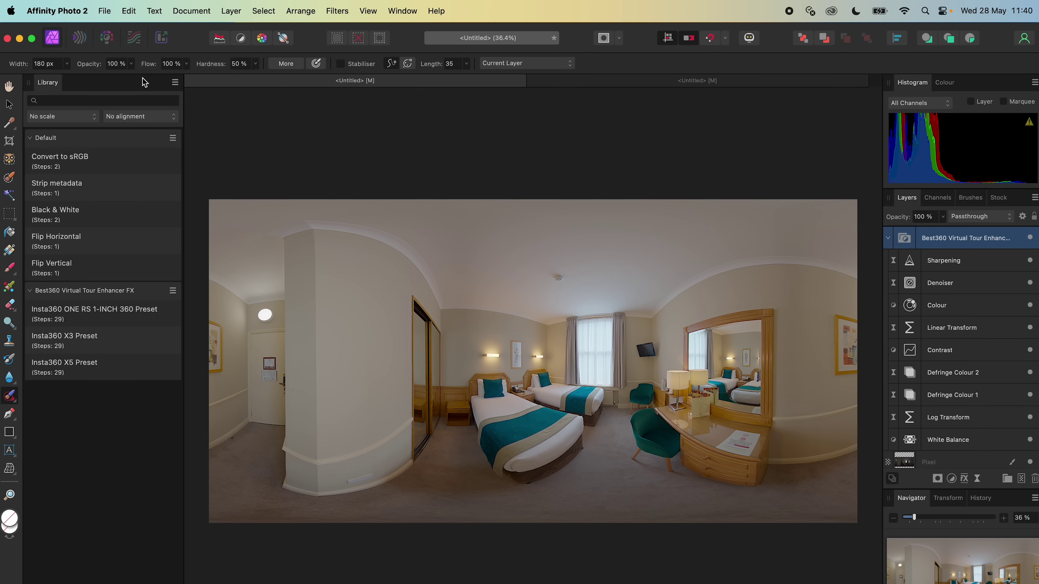
Paste the Best360 adjustment group into the bathroom panorama document
click(598, 84)
key(s)
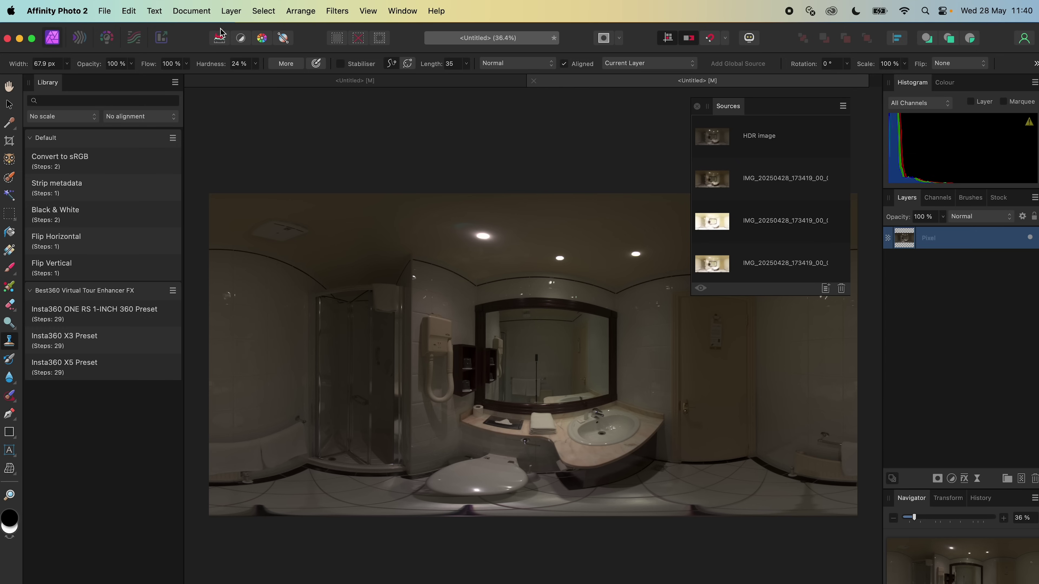
click(130, 12)
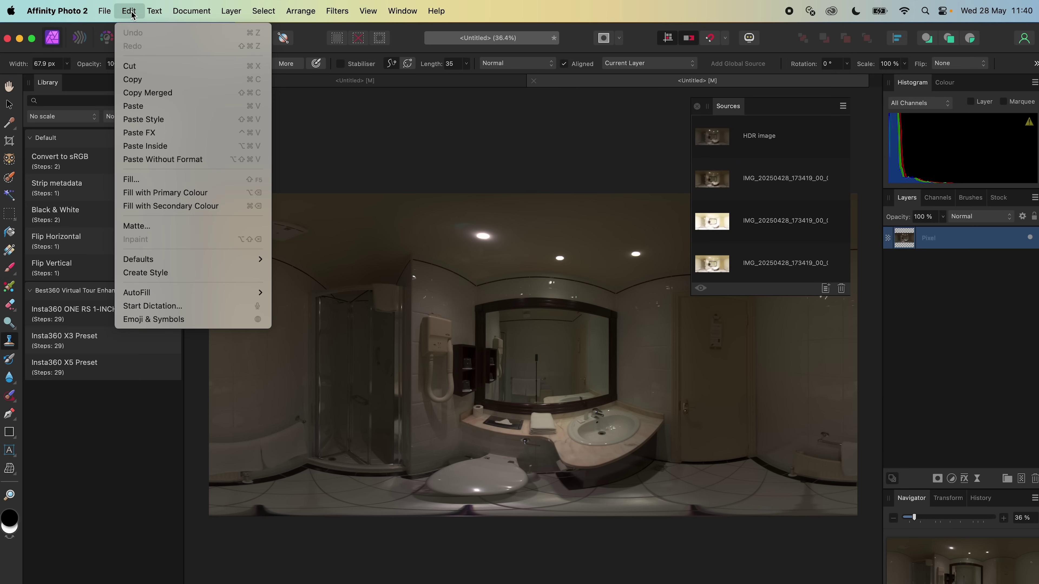
click(166, 107)
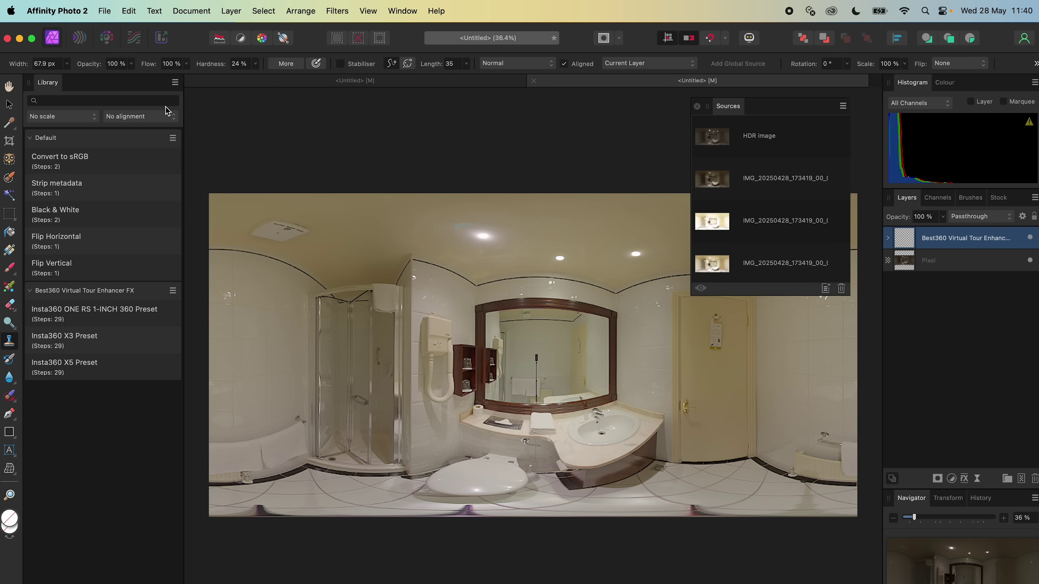